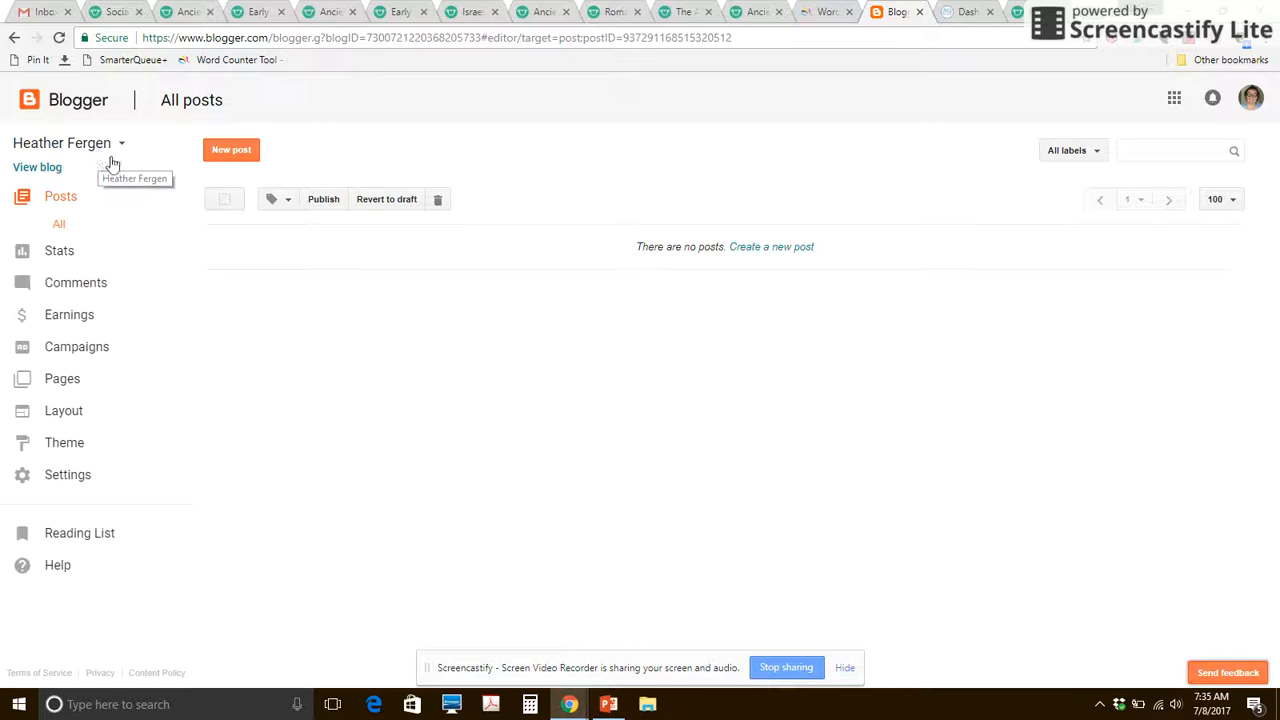
# Create a new blog post titled "3rd Party Image Hosting"
pyautogui.click(240, 160)
pyautogui.click(264, 145)
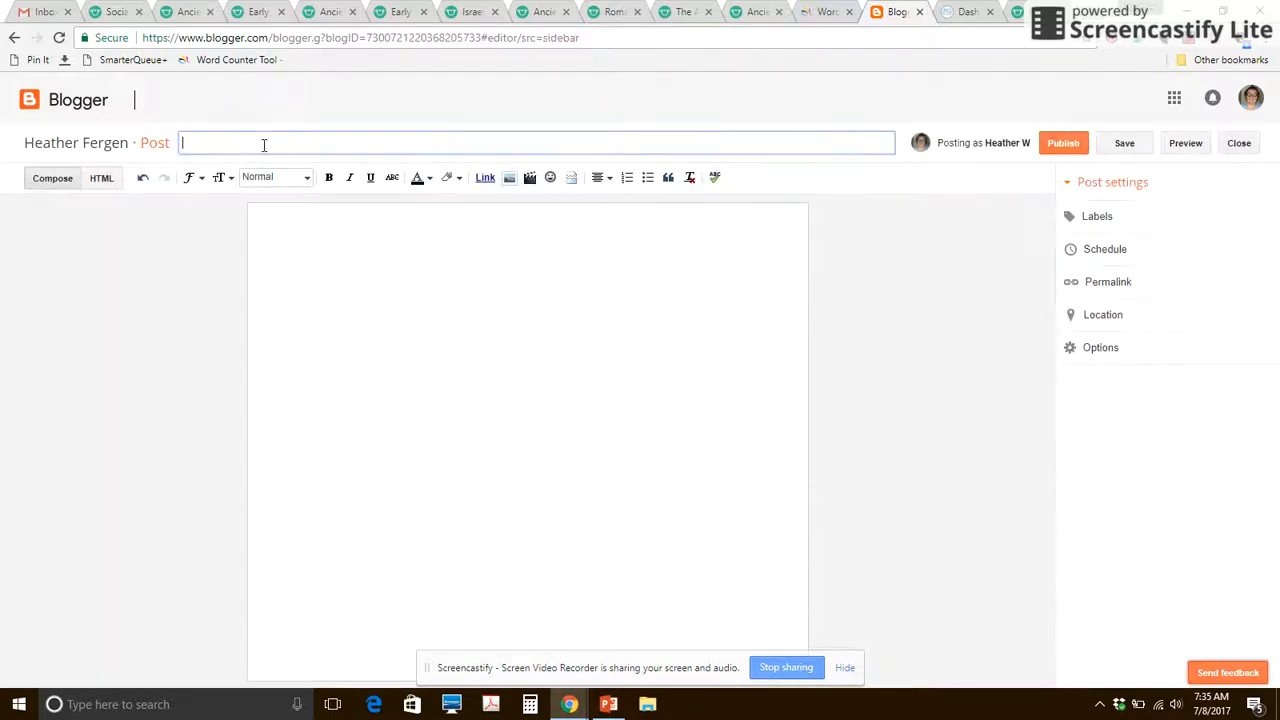
pyautogui.write('3rd Party Image Posting')
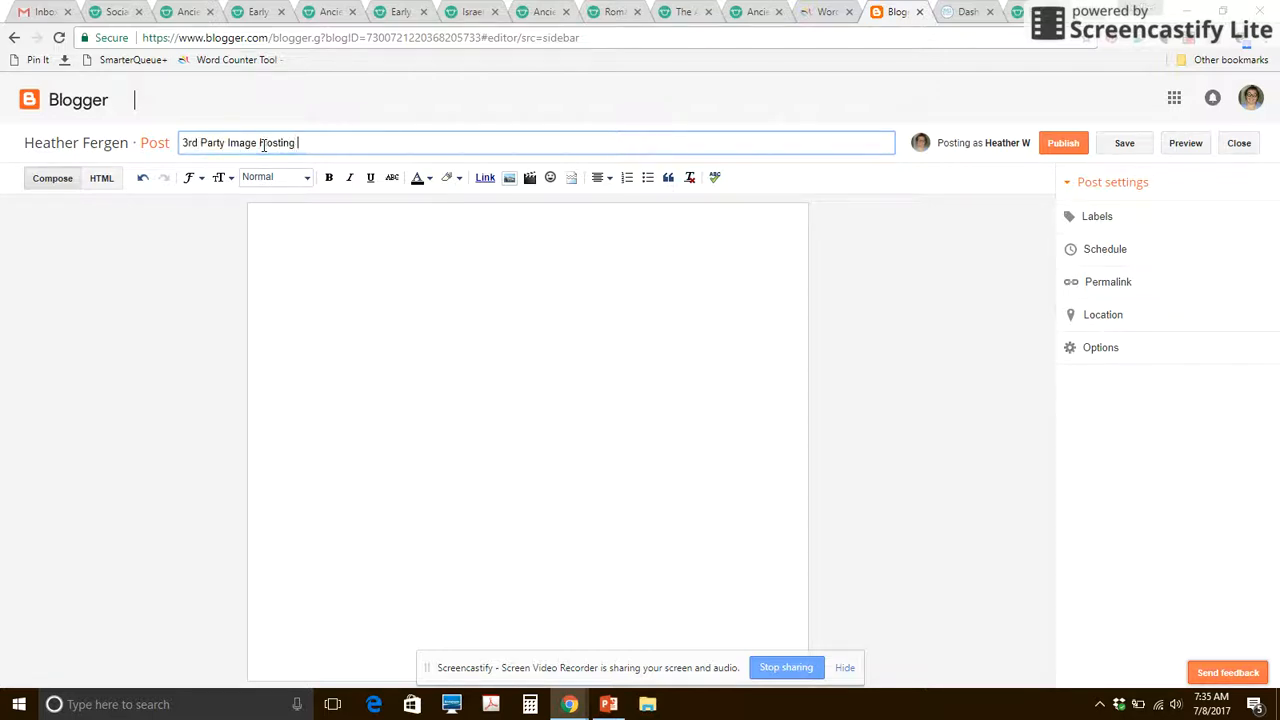
# Add the Back to School Math Centers image to the post body and show it at its original size
pyautogui.click(423, 324)
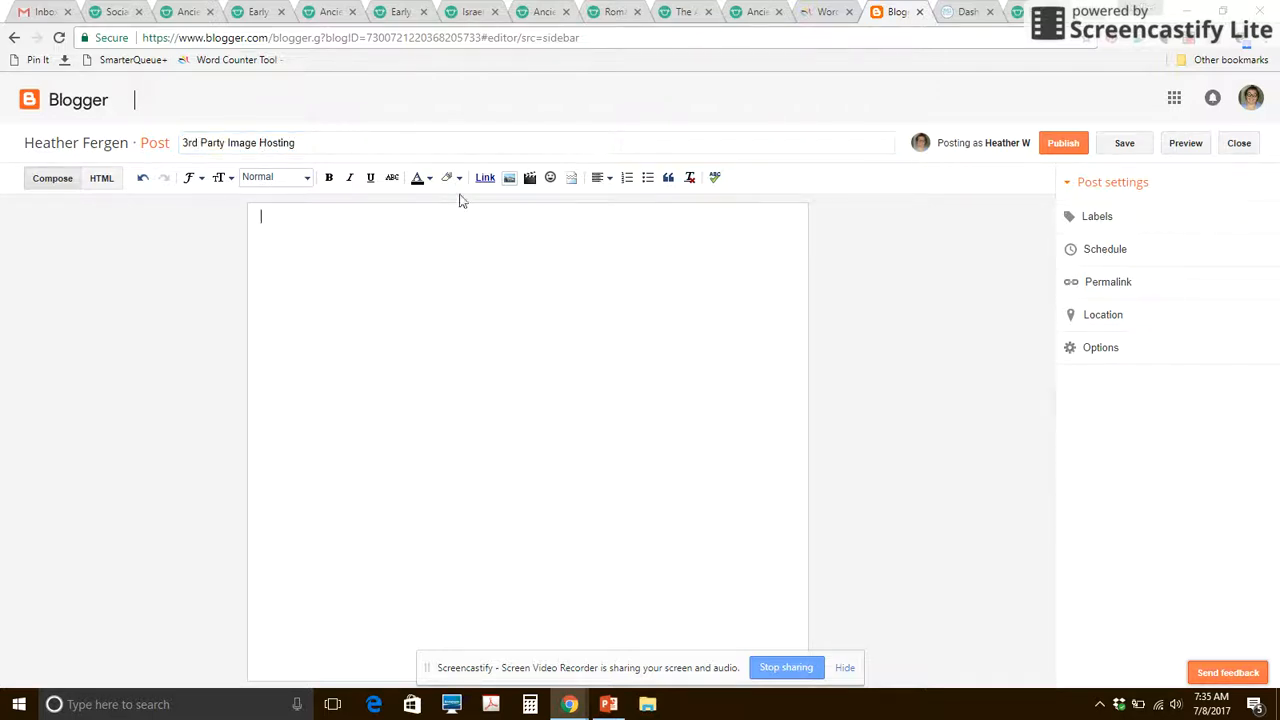
pyautogui.click(509, 177)
pyautogui.click(285, 368)
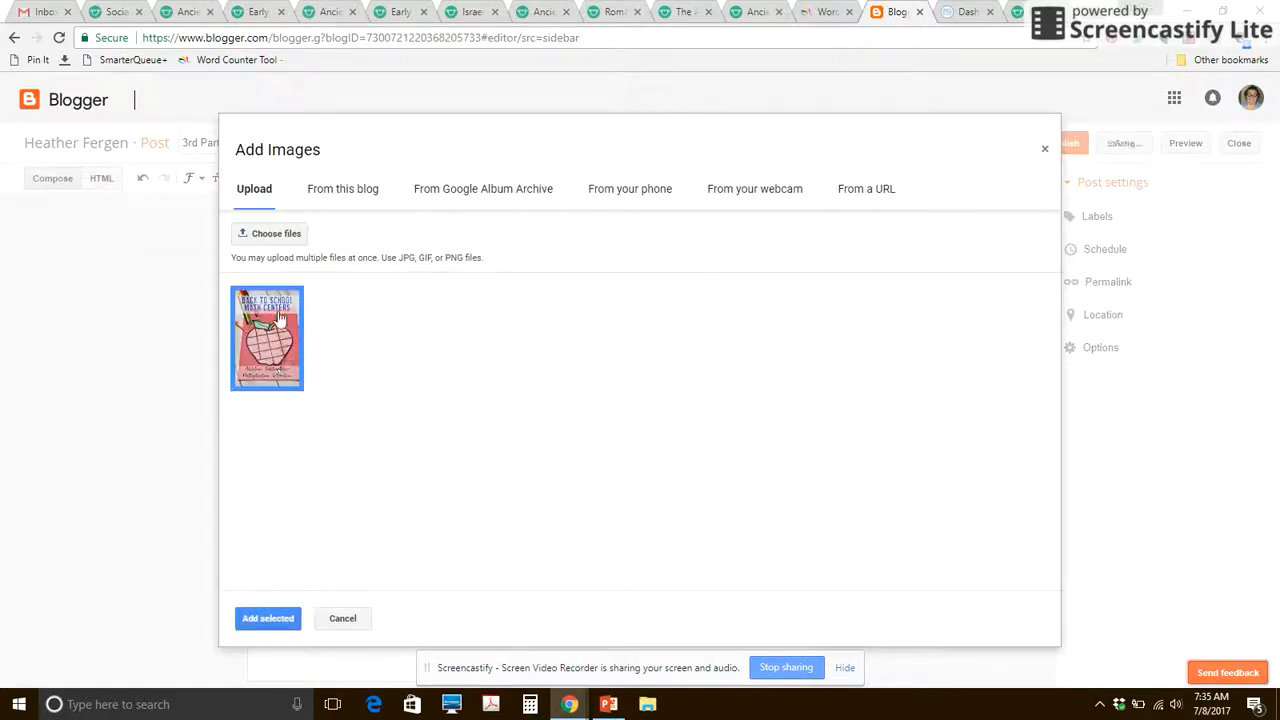
pyautogui.click(265, 622)
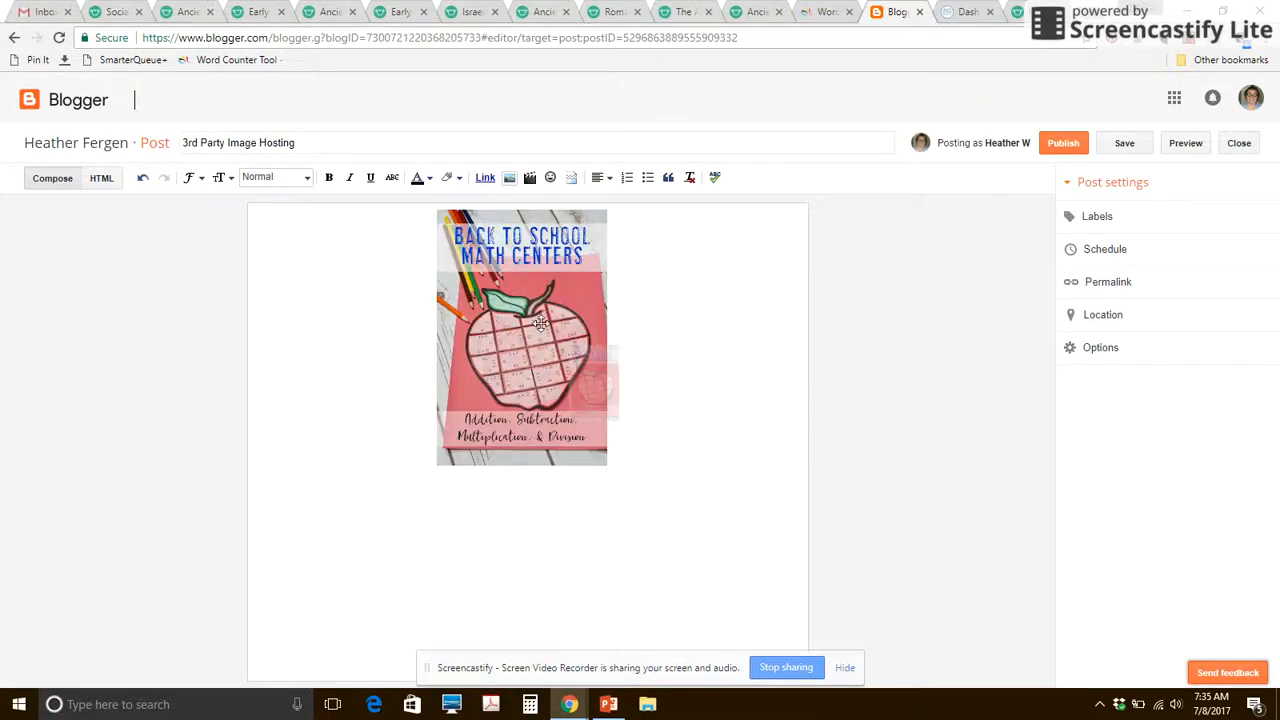
pyautogui.click(590, 450)
pyautogui.click(604, 476)
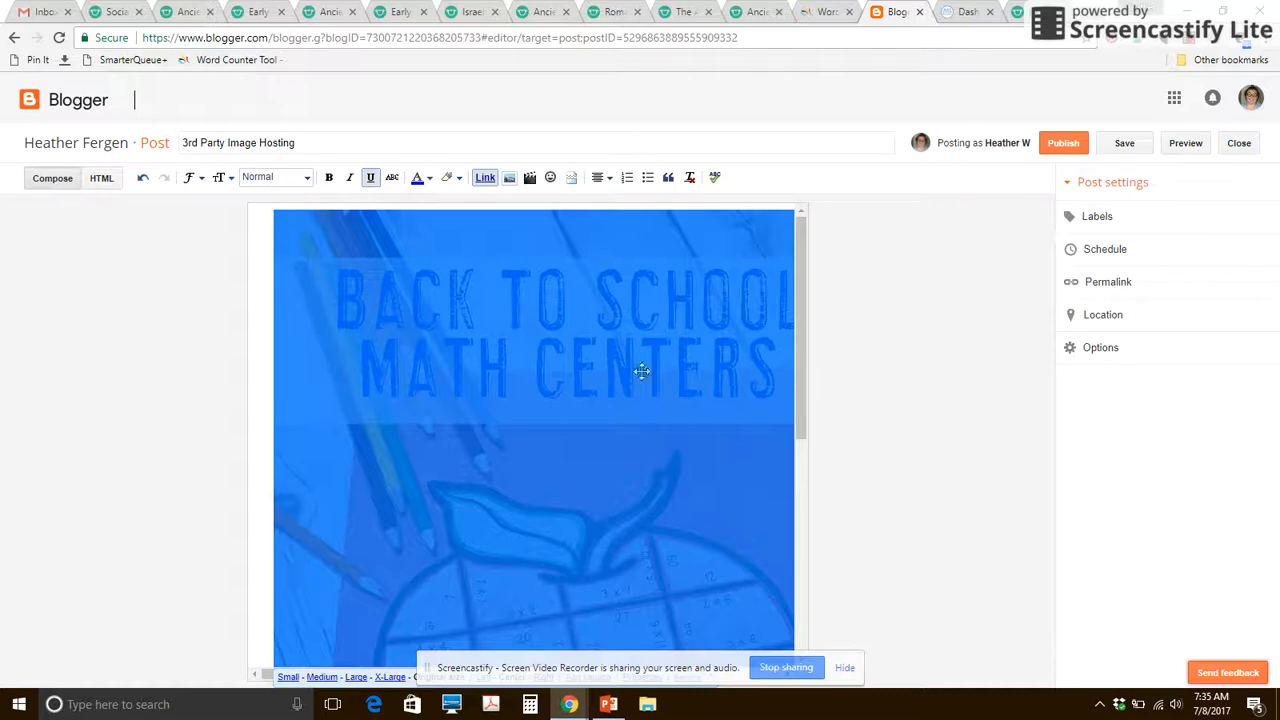
pyautogui.click(265, 392)
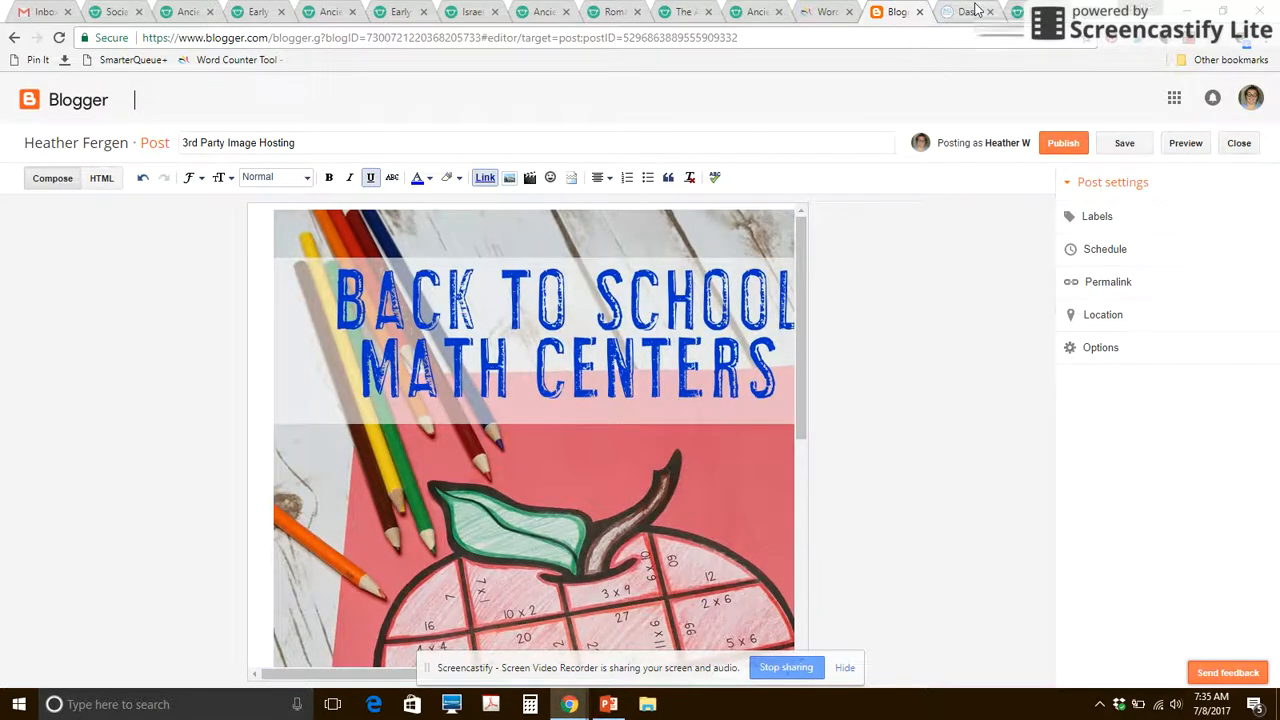
# Open the hojosteachingadventures.com home page from the WordPress tab and examine the Spring Math Centers ad in the blog sidebar
pyautogui.click(967, 12)
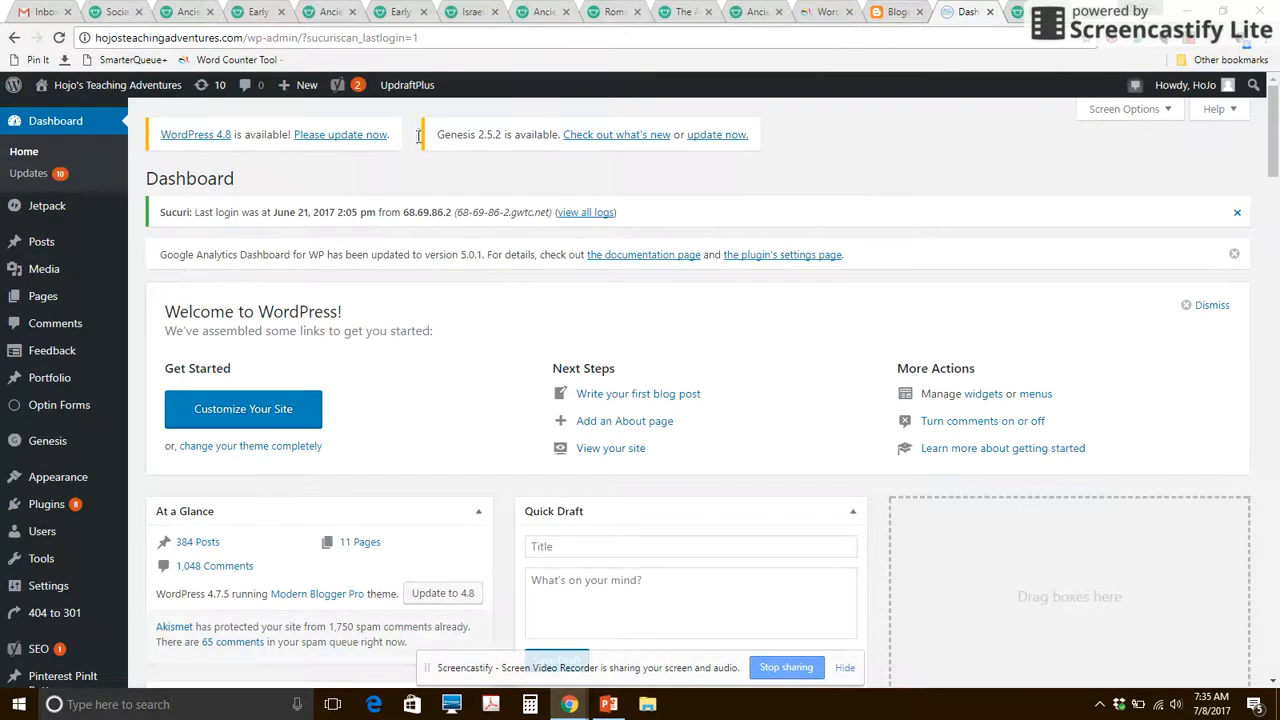
pyautogui.click(305, 40)
pyautogui.write('hojo')
pyautogui.press('Return')
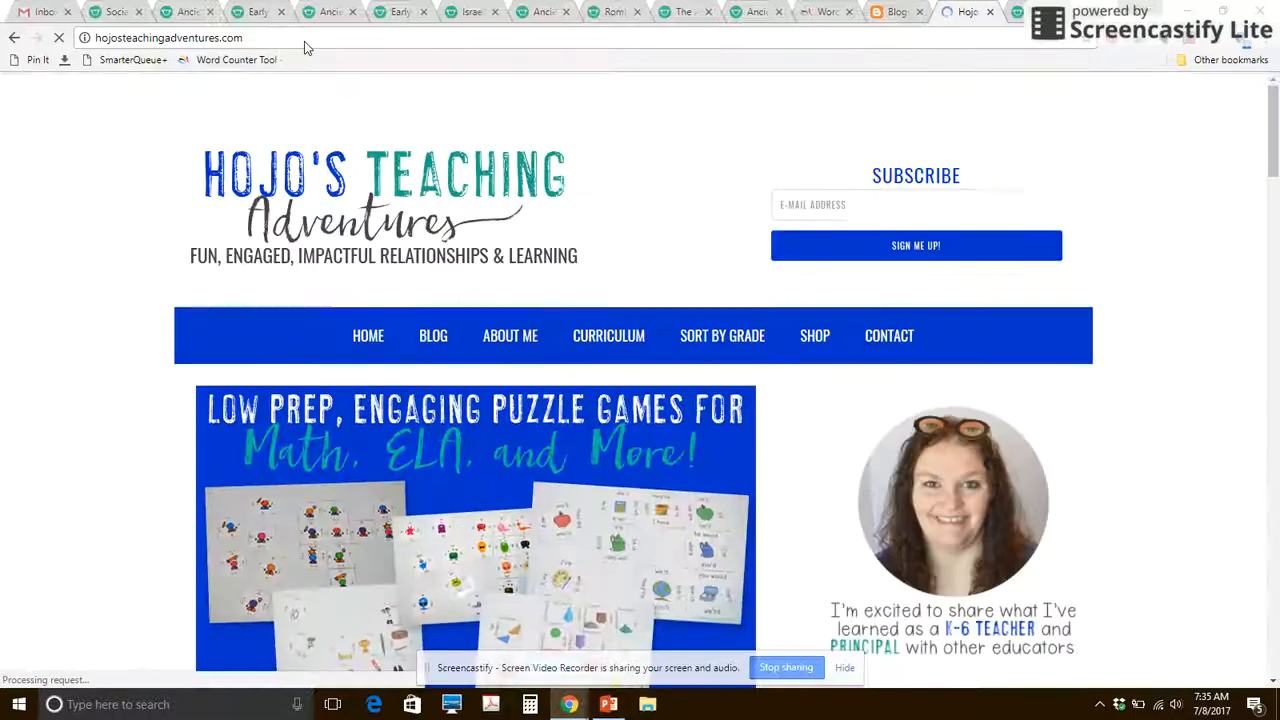
pyautogui.moveTo(1274, 169); pyautogui.dragTo(1273, 352)
pyautogui.moveTo(985, 400)
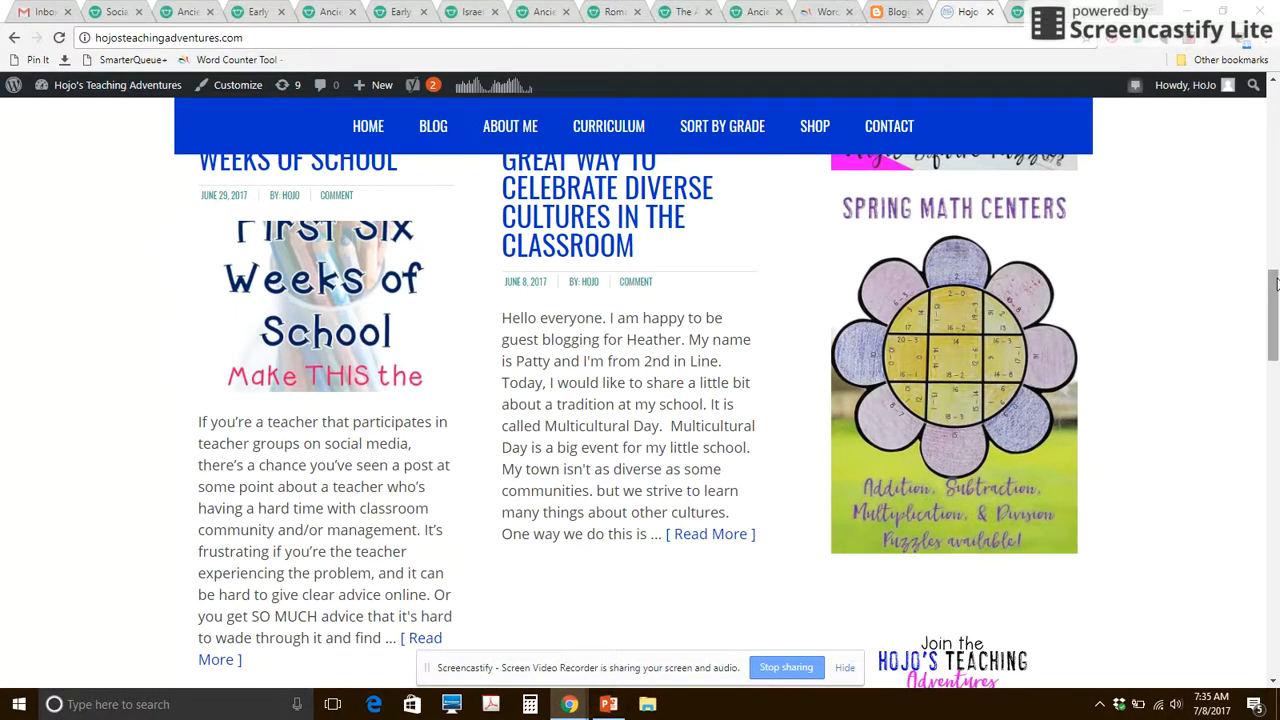
pyautogui.moveTo(1276, 278); pyautogui.dragTo(1276, 264)
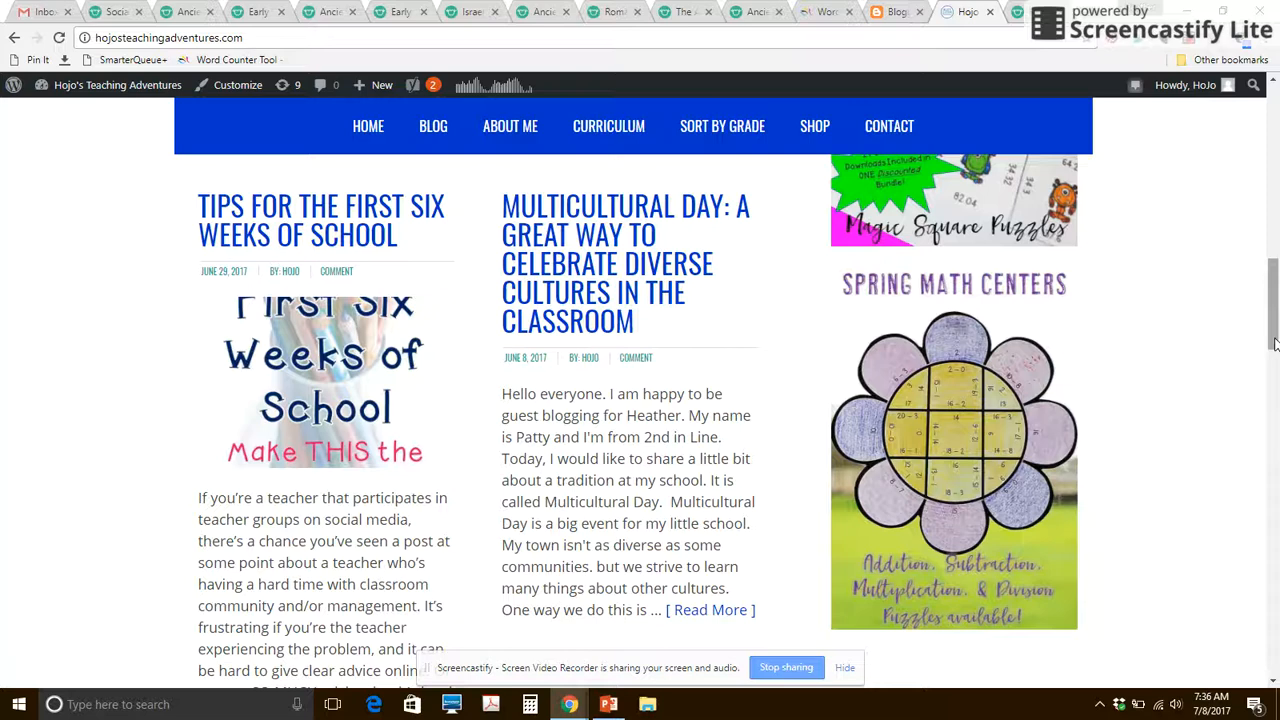
# Go to the site's WordPress dashboard and open the Widgets settings
pyautogui.click(133, 88)
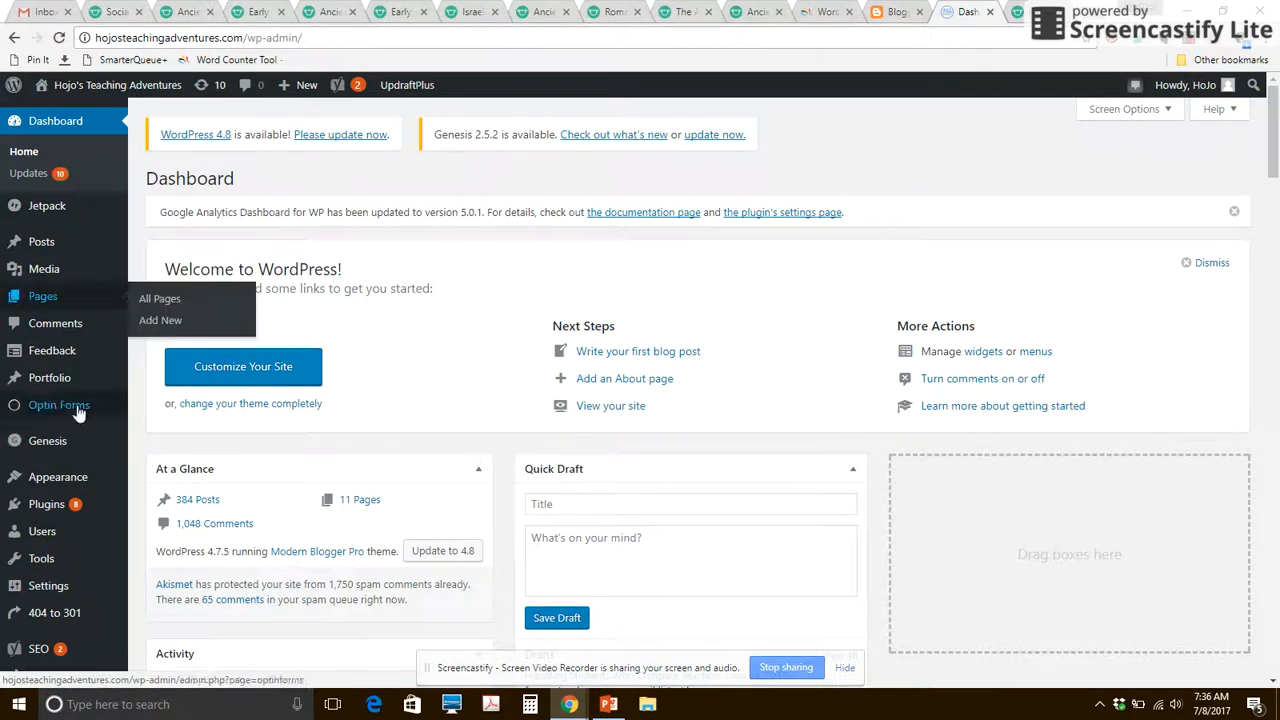
pyautogui.moveTo(73, 309)
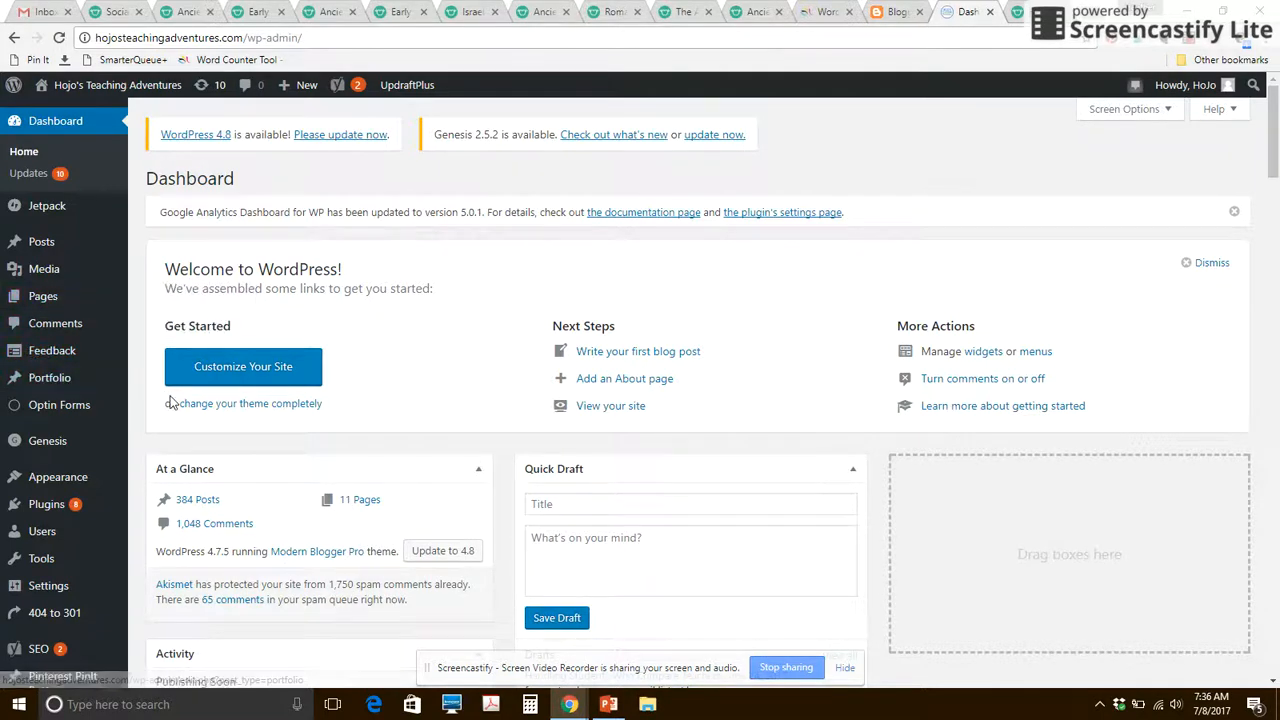
pyautogui.moveTo(76, 481)
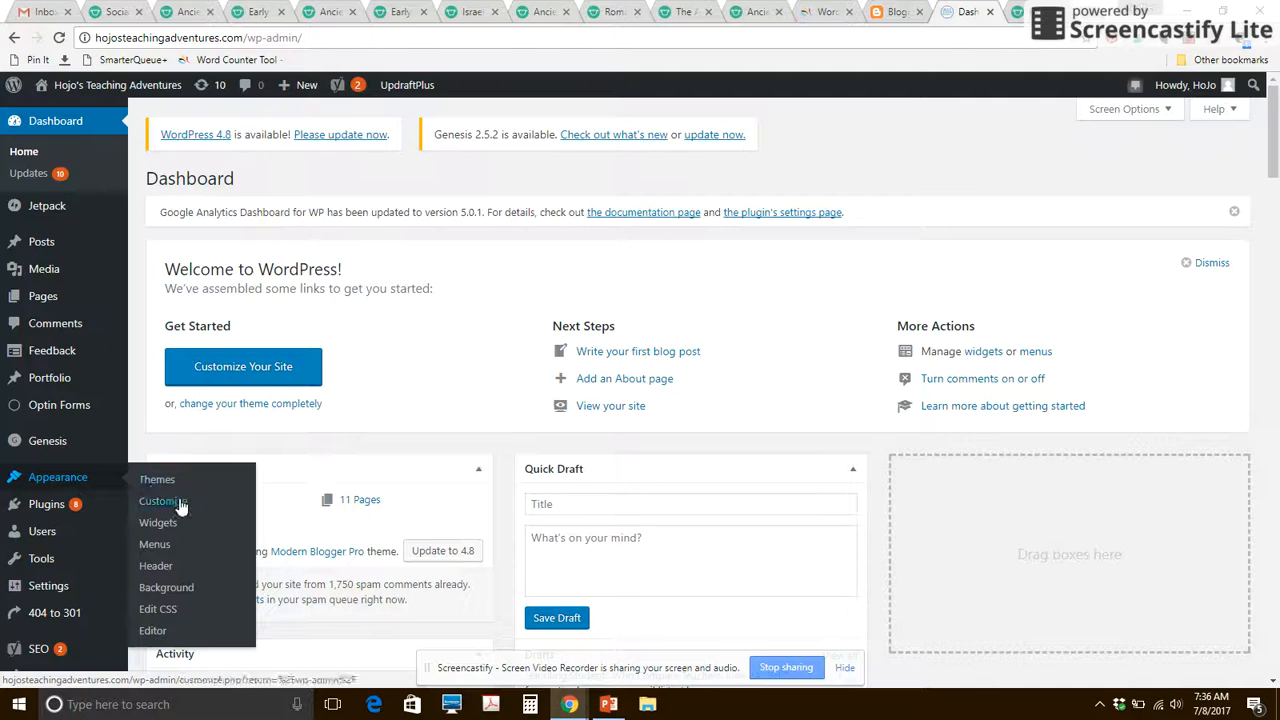
pyautogui.click(169, 528)
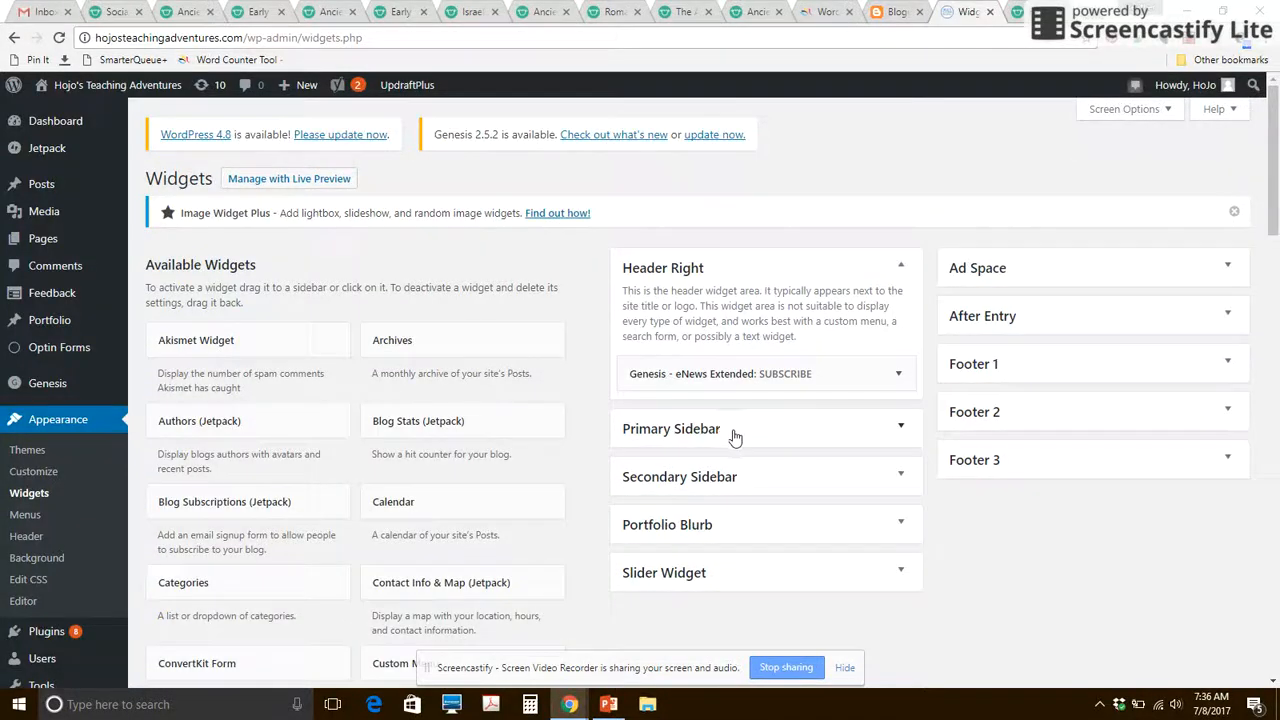
# Expand the Primary Sidebar widget area and open its Featured Resources text widget for editing
pyautogui.click(734, 432)
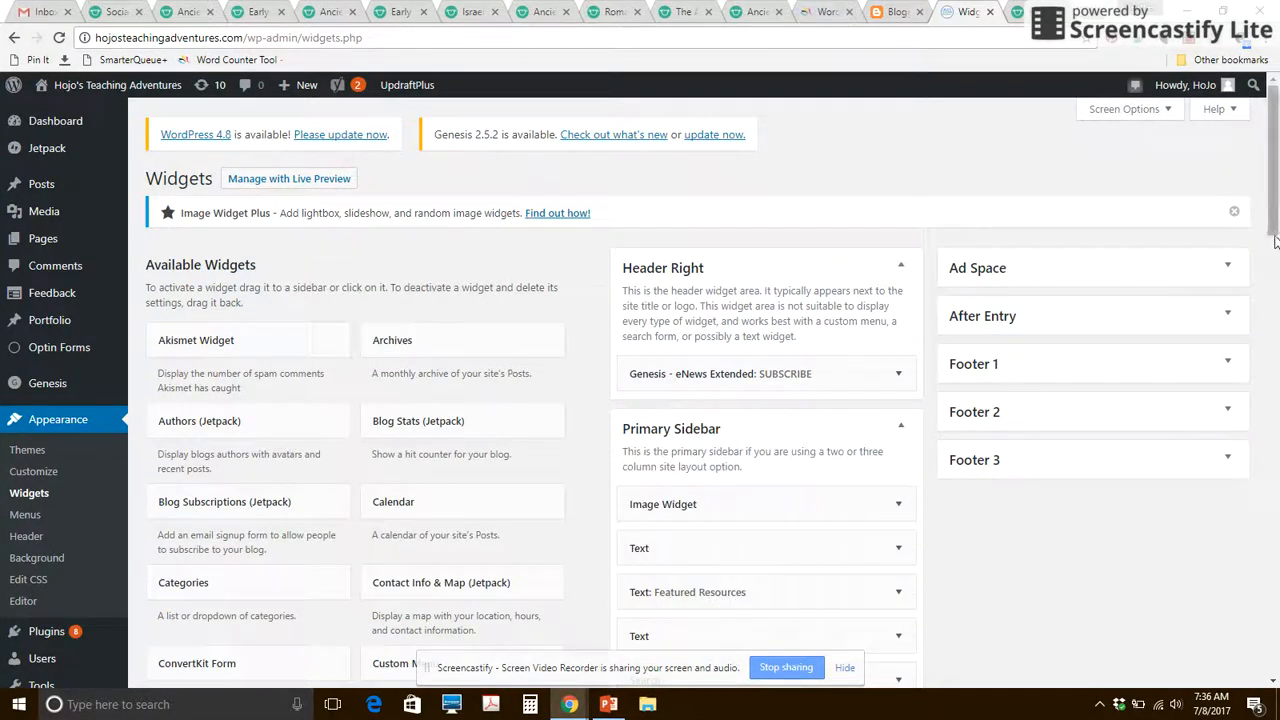
pyautogui.click(1274, 268)
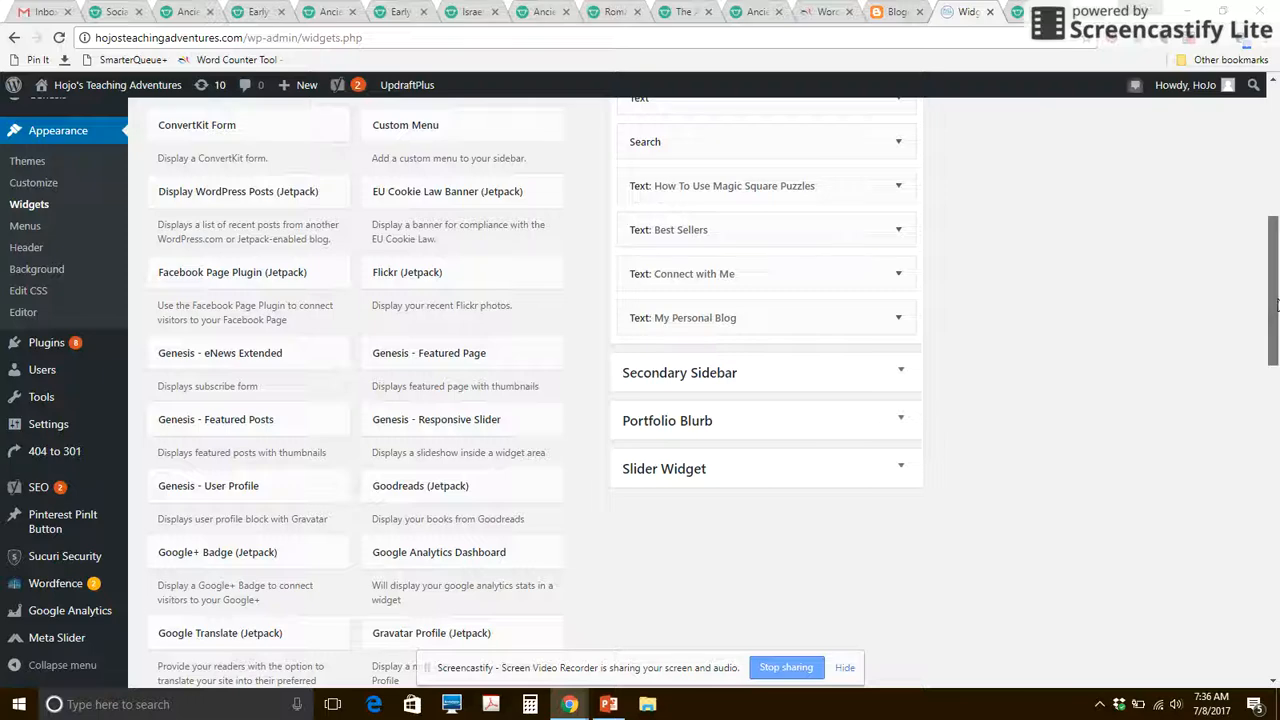
pyautogui.scroll(2, 1274, 268)
pyautogui.click(765, 205)
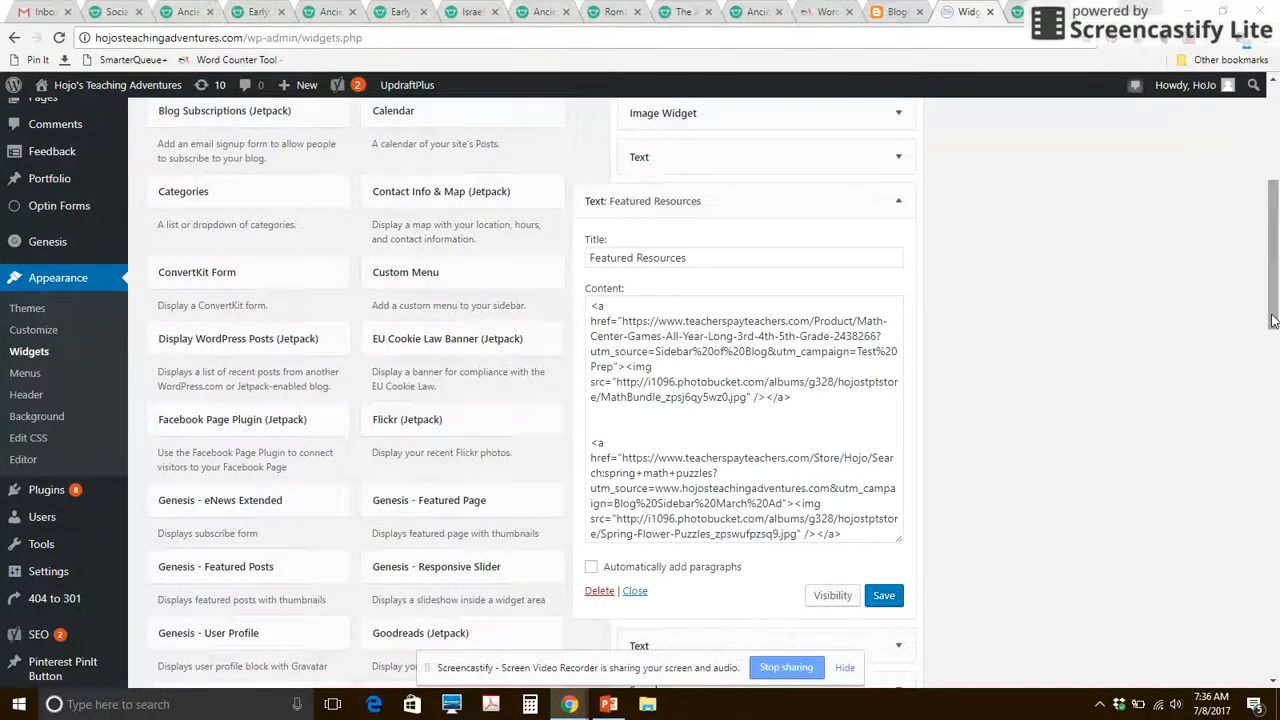
# Examine the Spring Flower Puzzles ad code in the Featured Resources widget, highlighting the photobucket.com part of its image source
pyautogui.scroll(-1, 1273, 337)
pyautogui.moveTo(1273, 337); pyautogui.dragTo(1274, 342)
pyautogui.click(740, 398)
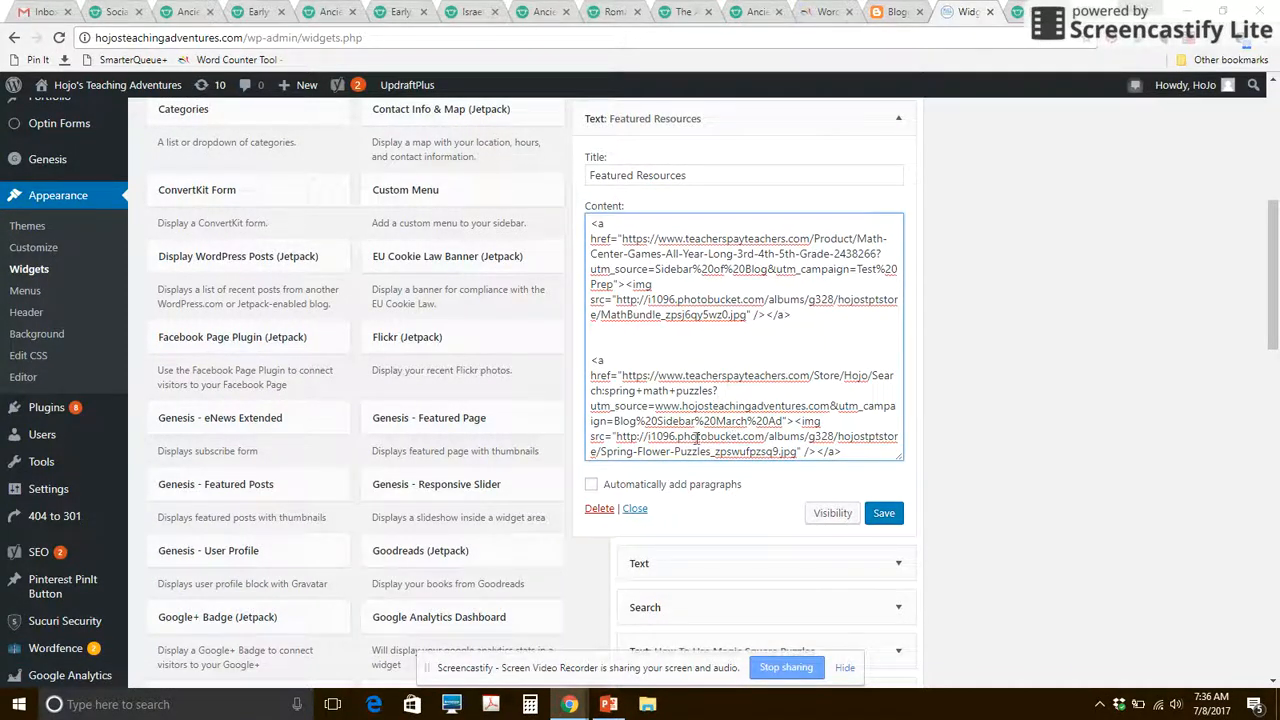
pyautogui.moveTo(676, 437); pyautogui.dragTo(756, 439)
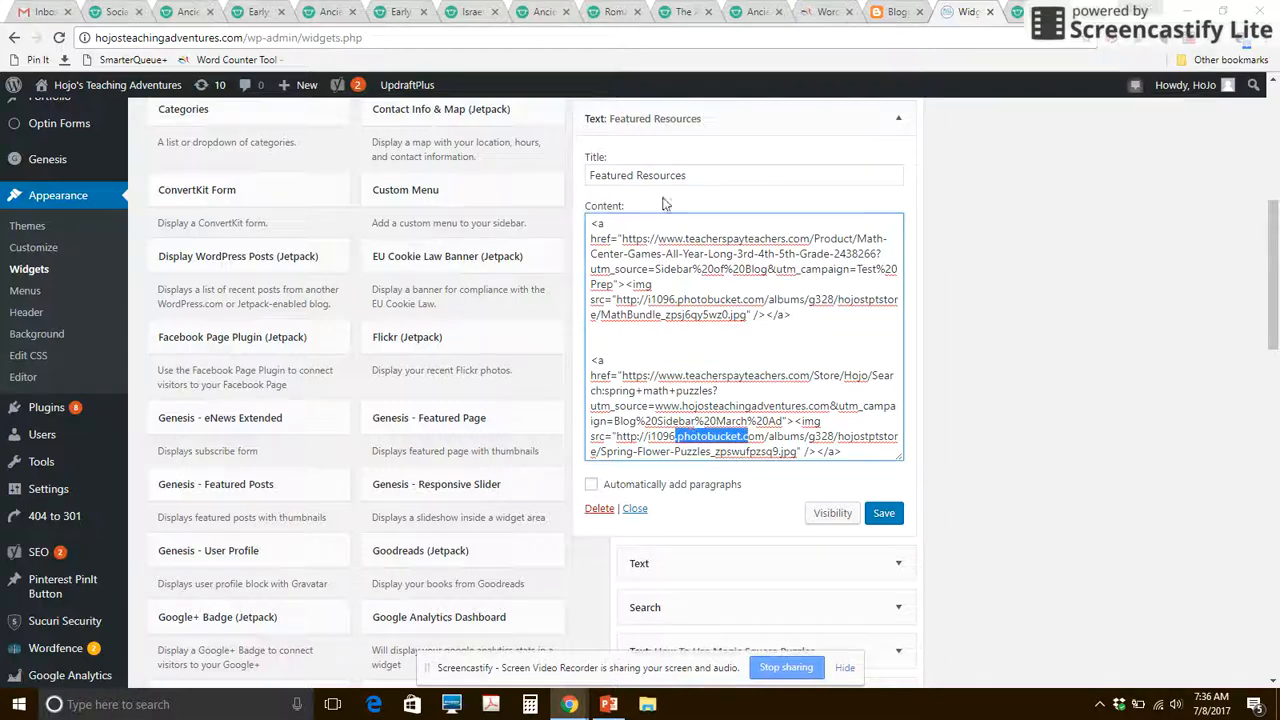
# Copy the web address of the store's "fall apple puzzle" search page and select the spring ad's link address in the widget code
pyautogui.click(1017, 16)
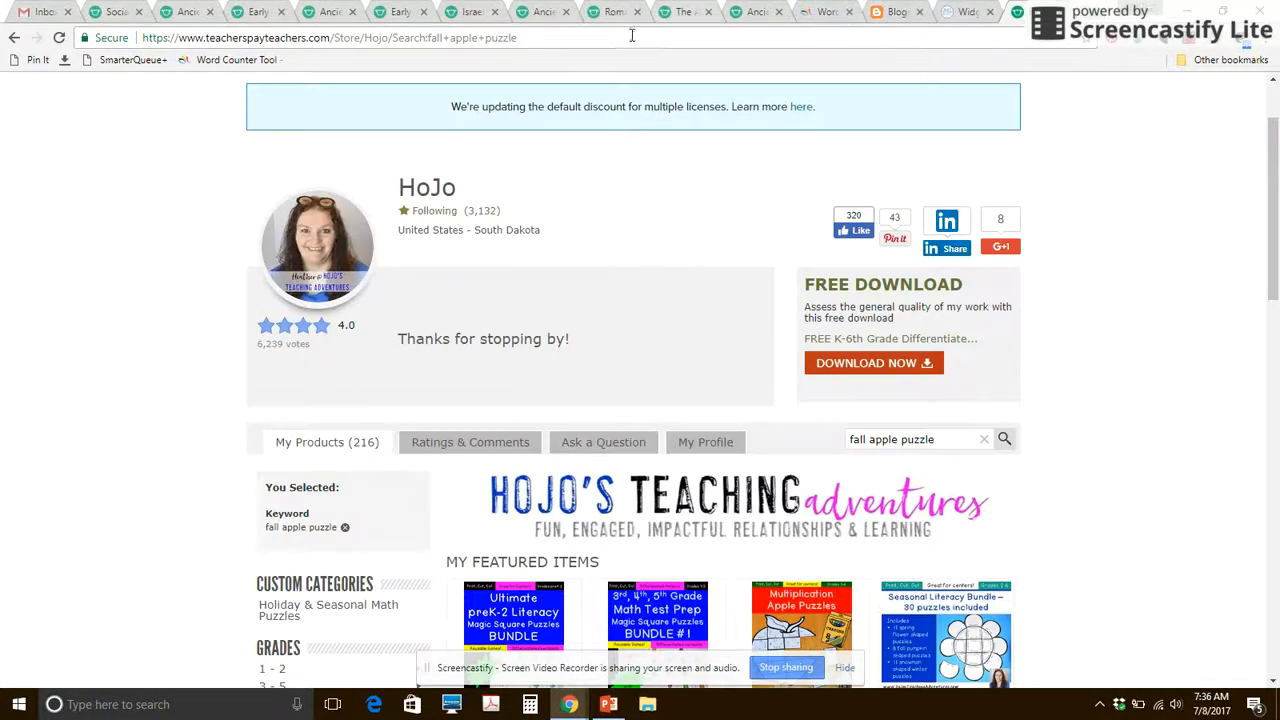
pyautogui.moveTo(1274, 241); pyautogui.dragTo(1240, 134)
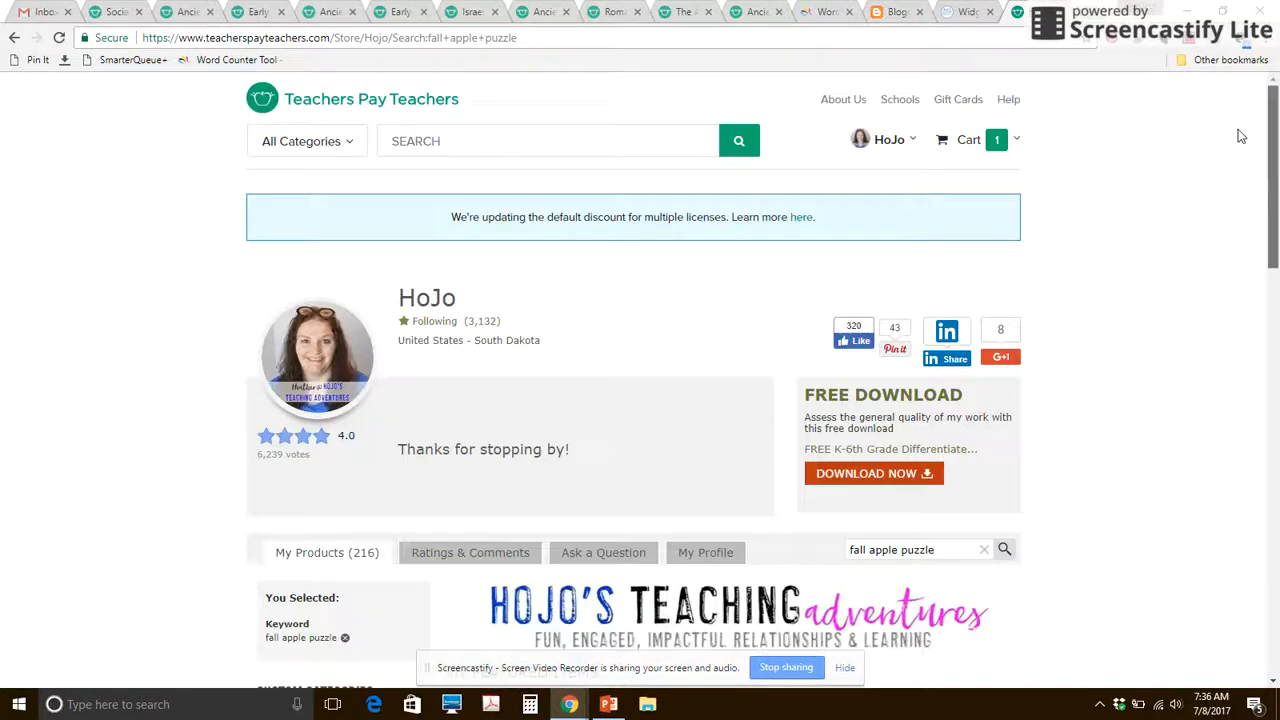
pyautogui.click(745, 35)
pyautogui.hotkey('ctrl', 'c')
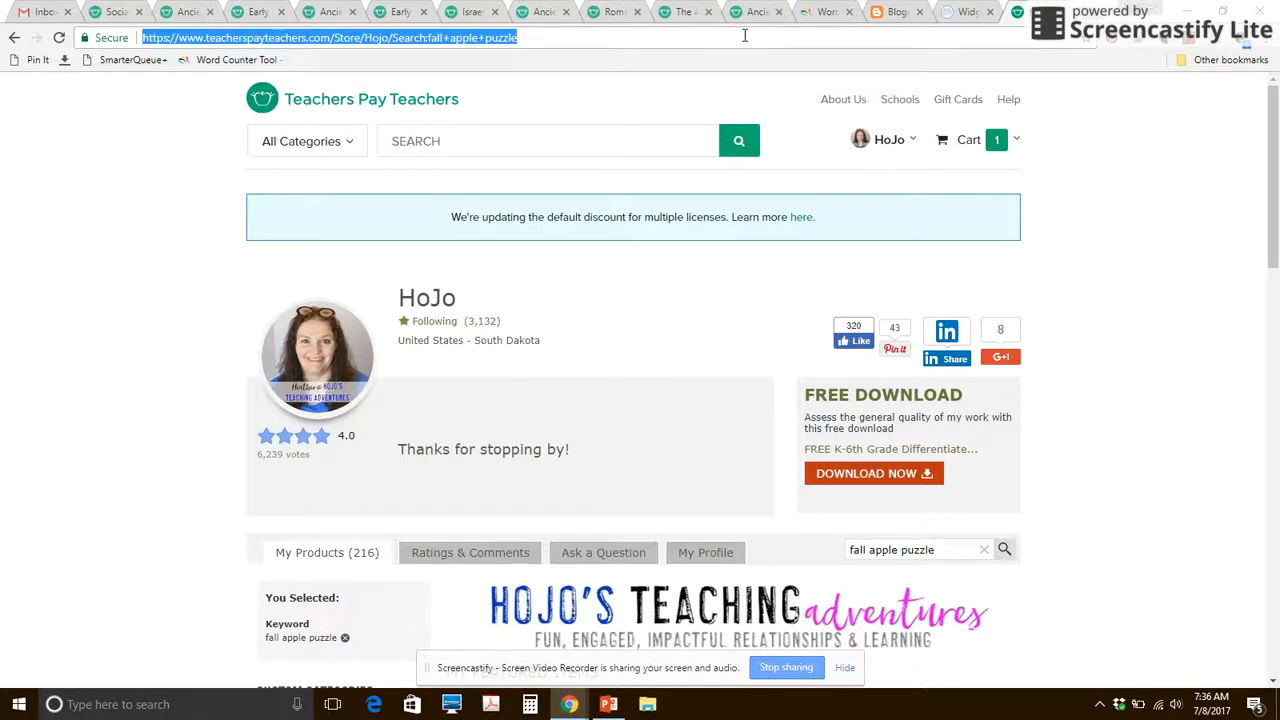
pyautogui.click(966, 14)
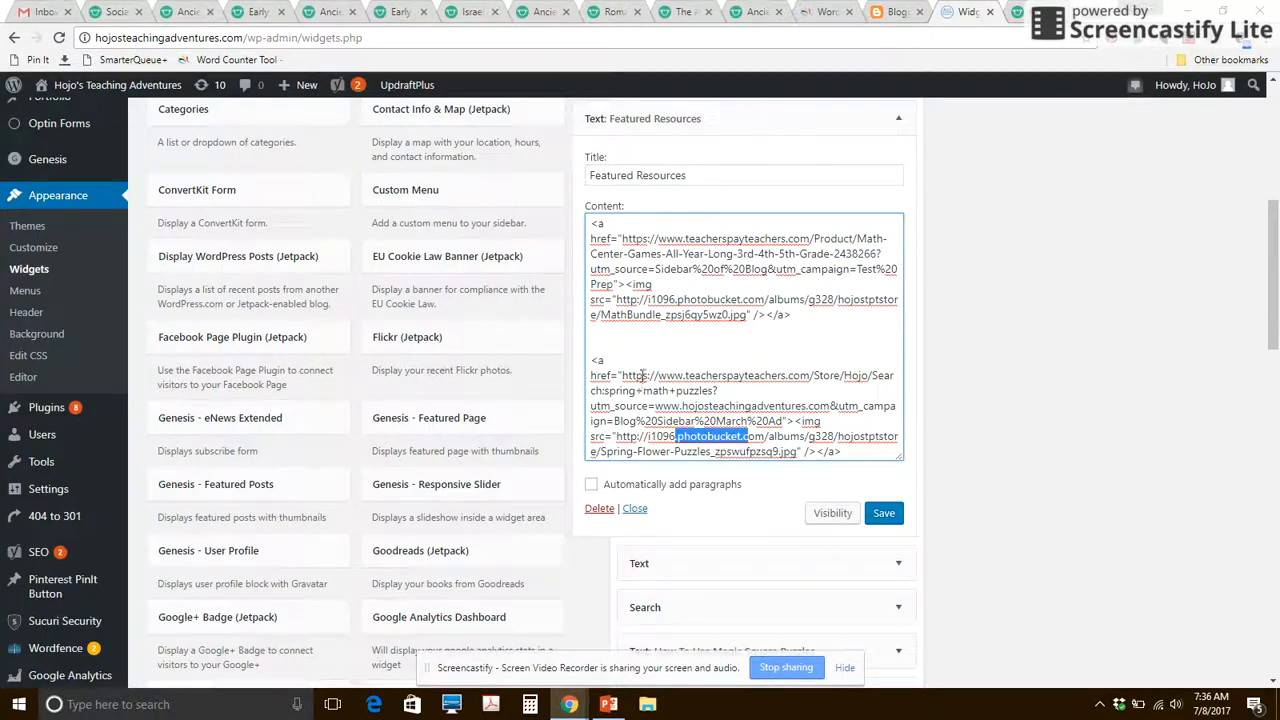
pyautogui.moveTo(622, 379); pyautogui.dragTo(783, 422)
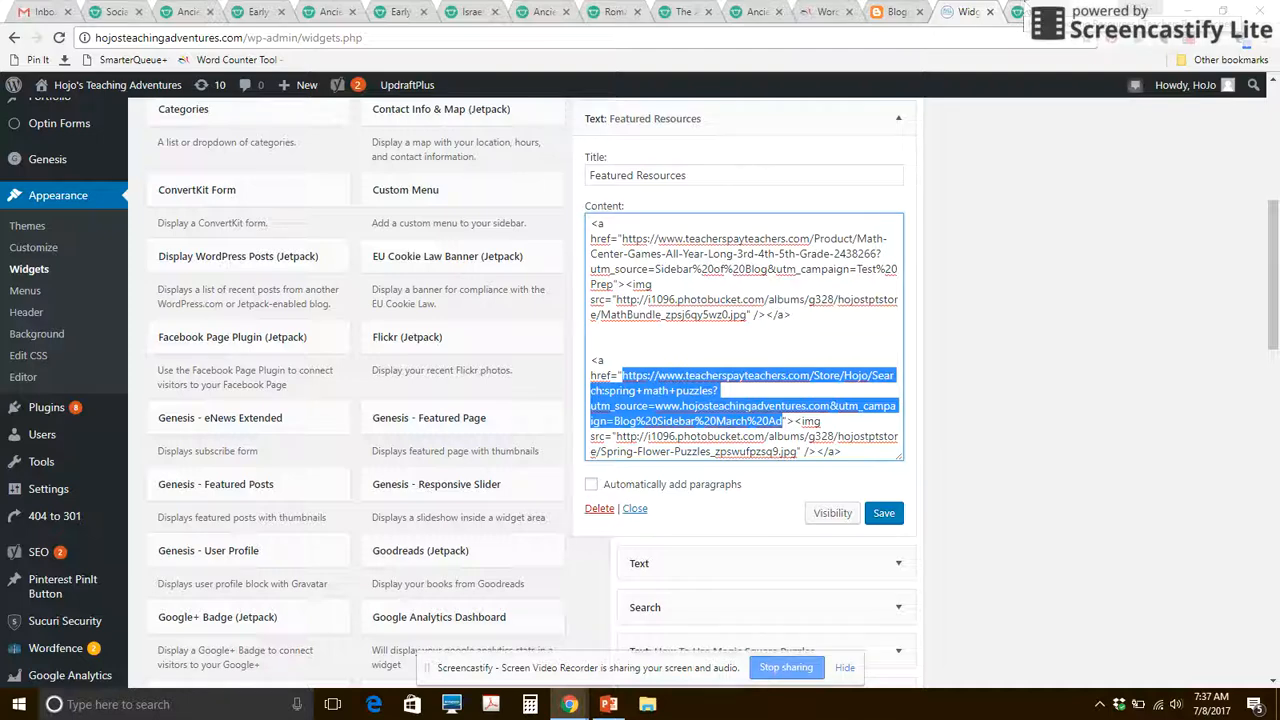
# Open the HoJo store page on Teachers Pay Teachers in a separate tab and look over its account menu
pyautogui.click(1018, 12)
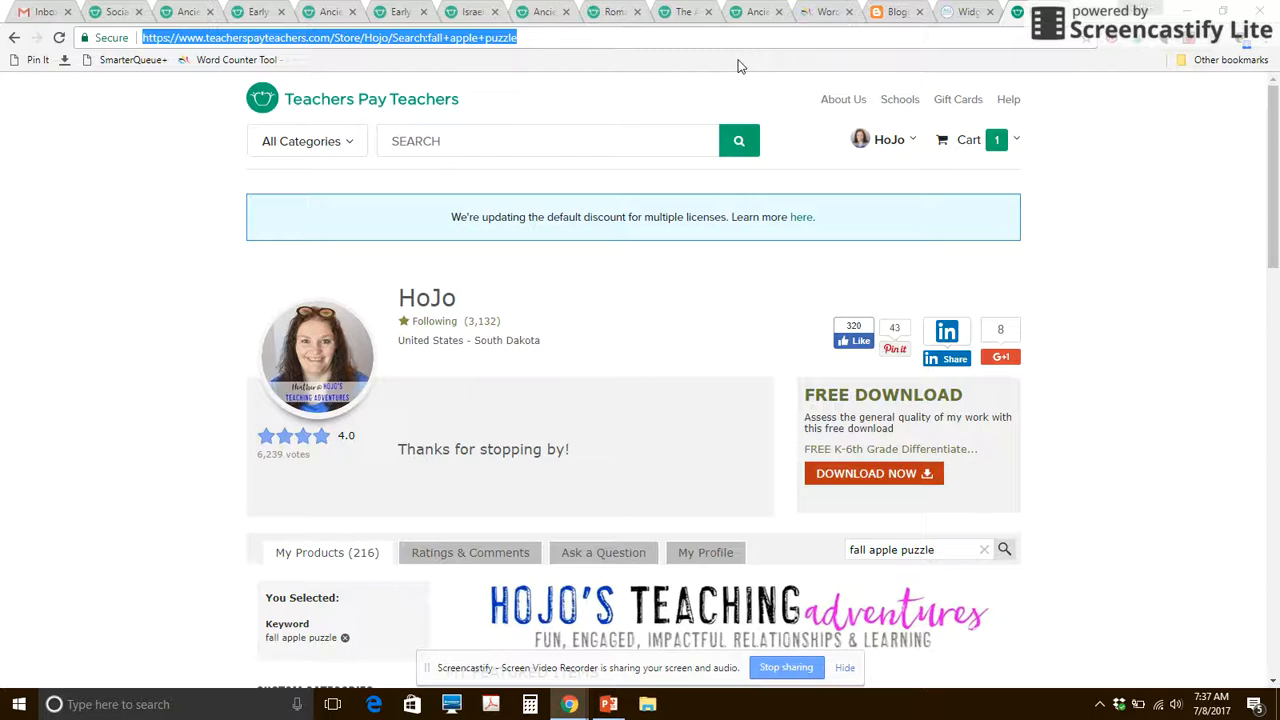
pyautogui.hotkey('ctrl', 't')
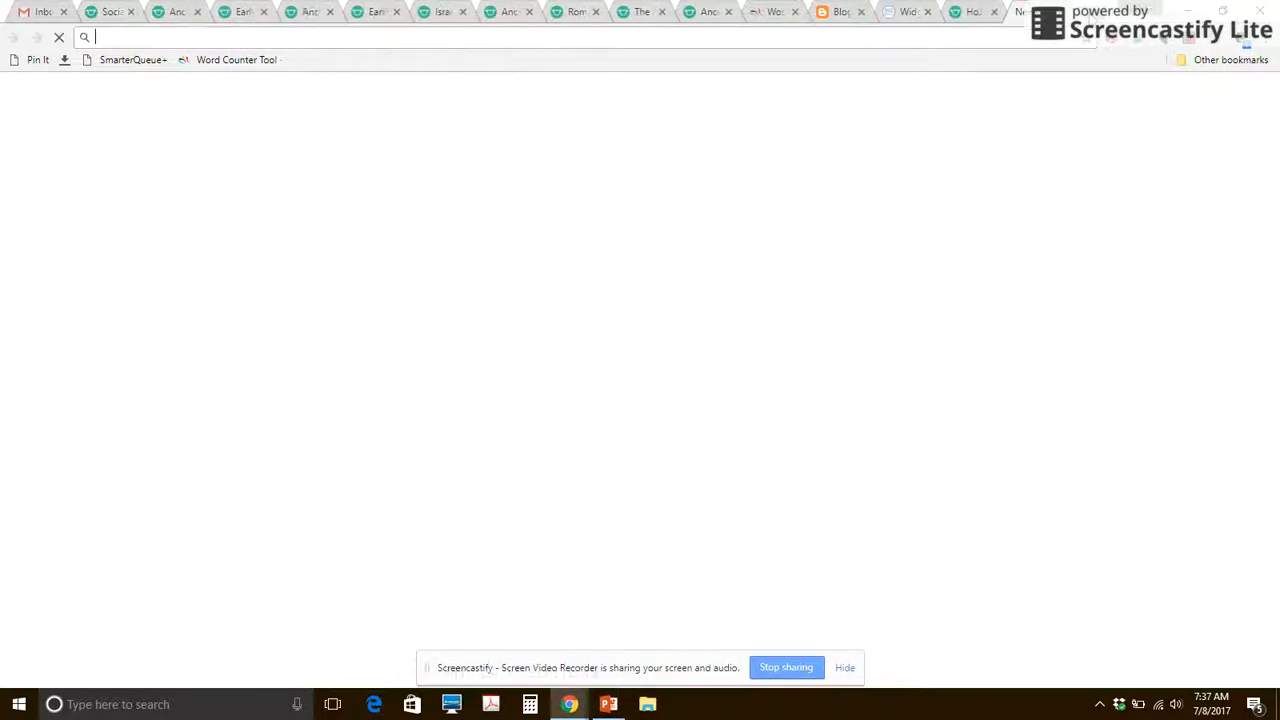
pyautogui.write('tea')
pyautogui.press('Return')
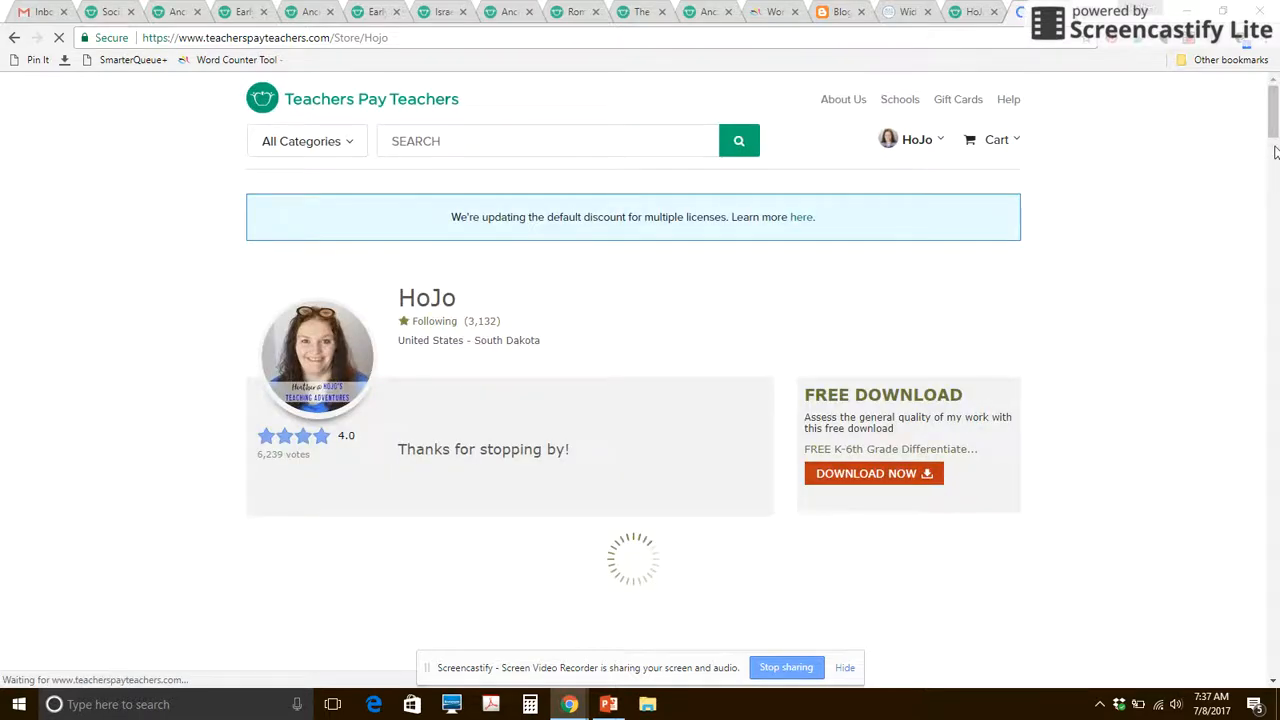
pyautogui.moveTo(1276, 127)
pyautogui.mouseDown()
pyautogui.moveTo(1276, 152)
pyautogui.moveTo(1277, 130)
pyautogui.mouseUp()
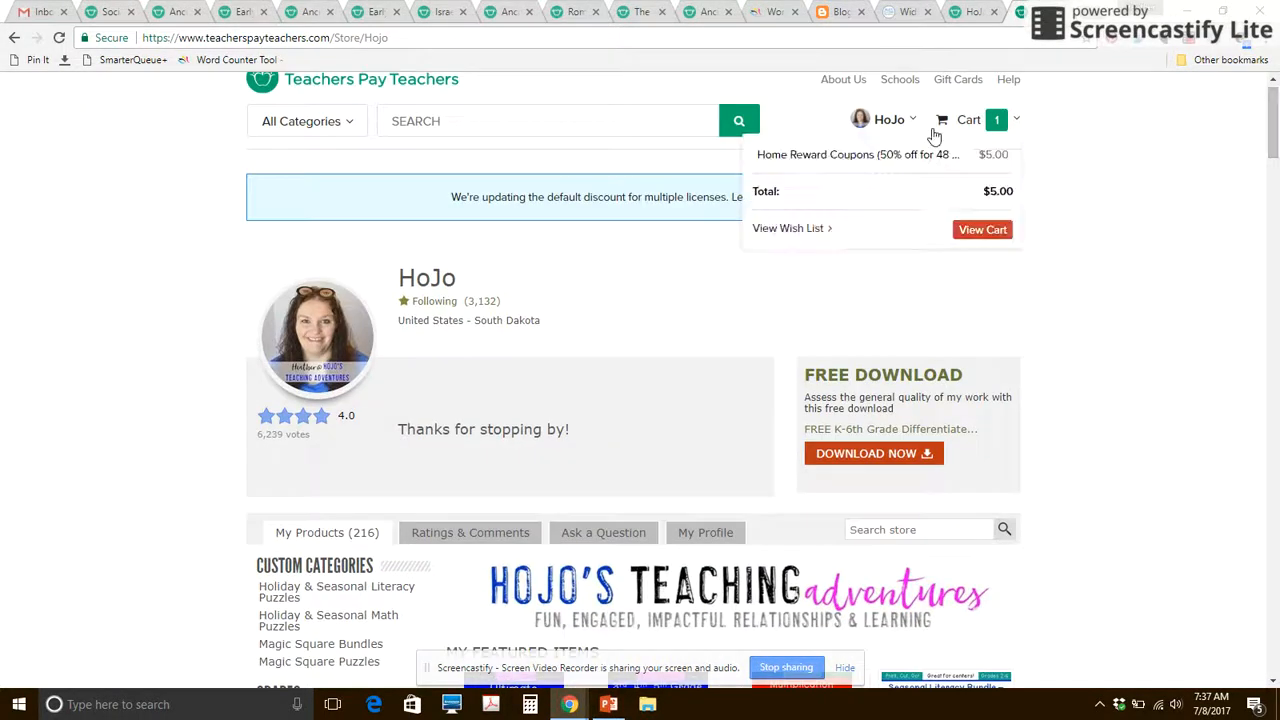
pyautogui.moveTo(908, 126)
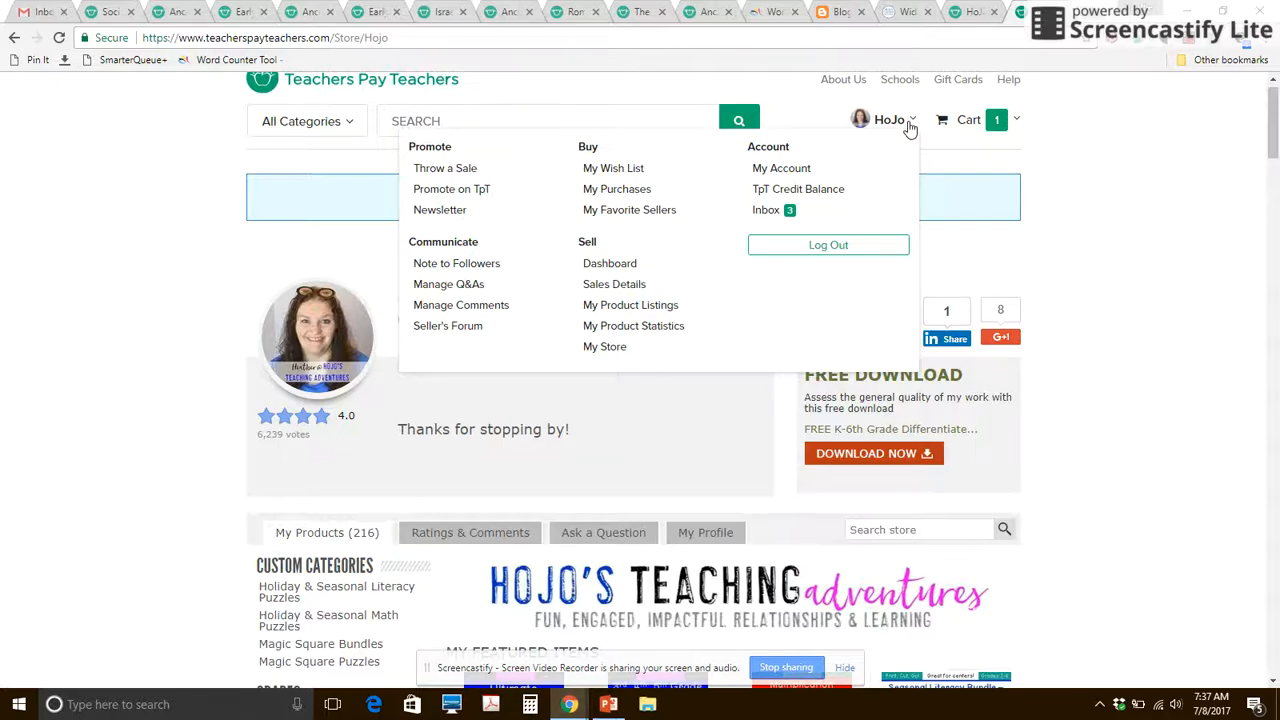
pyautogui.moveTo(1276, 128); pyautogui.dragTo(1276, 90)
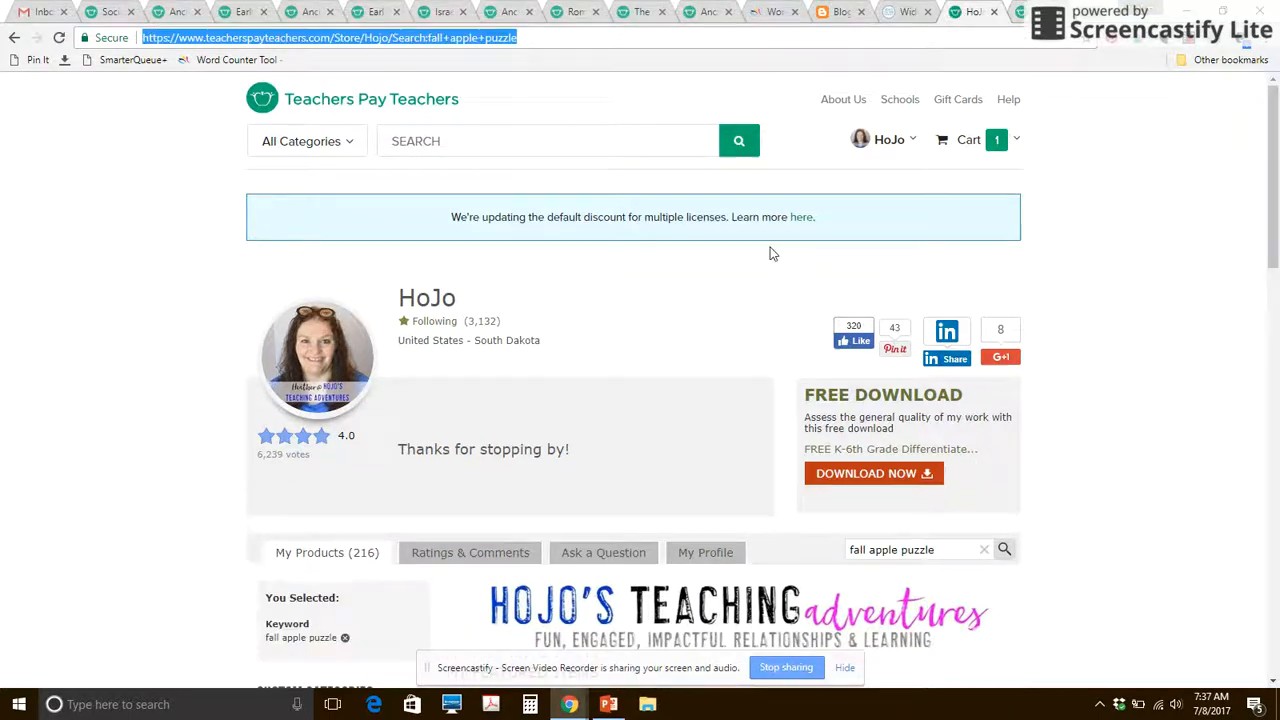
# Replace the spring ad's link address in the Featured Resources code with the copied "fall apple puzzle" store search address
pyautogui.click(906, 15)
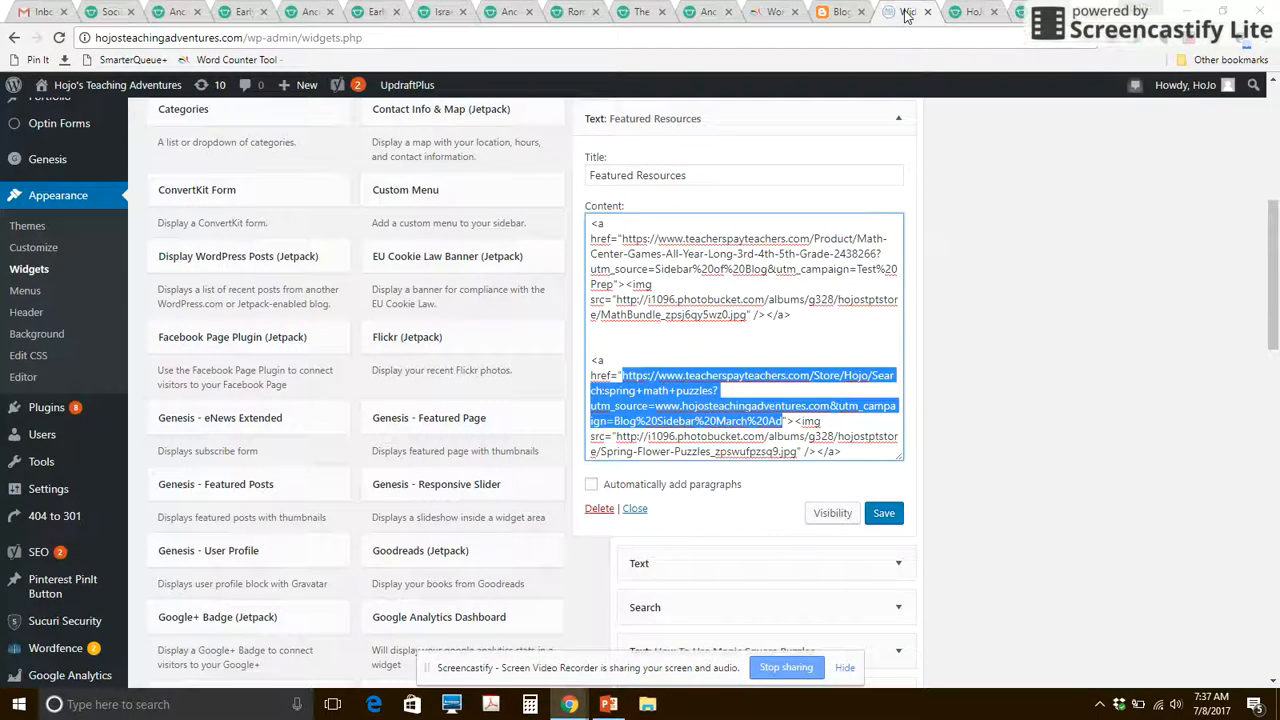
pyautogui.hotkey('ctrl', 'v')
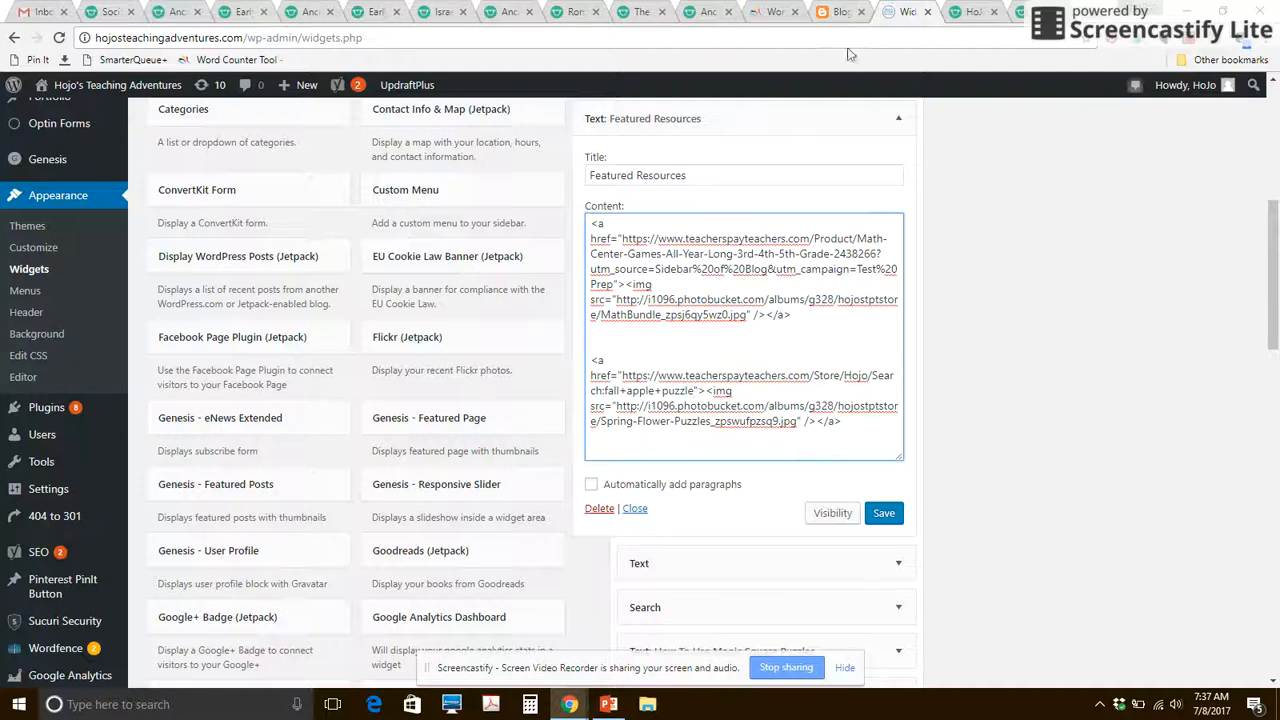
# Copy the image address of the Back to School Math Centers picture in the Blogger draft post
pyautogui.click(833, 11)
pyautogui.rightClick(478, 327)
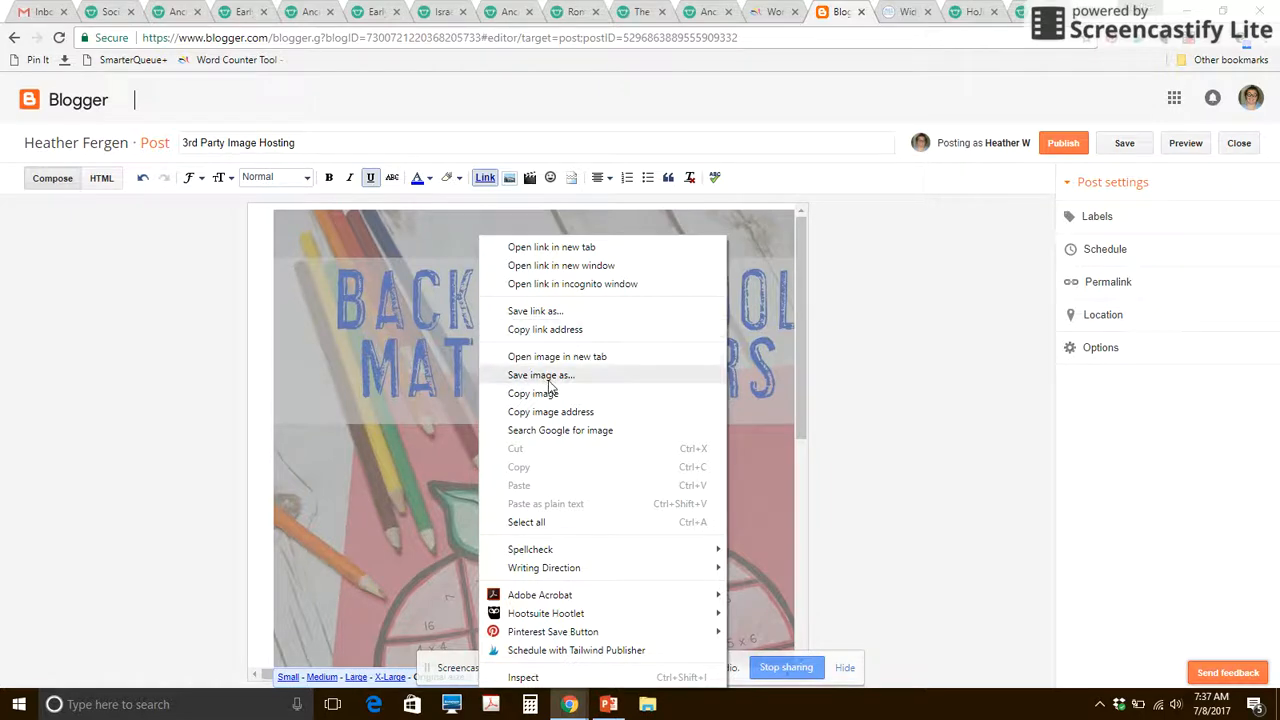
pyautogui.click(565, 413)
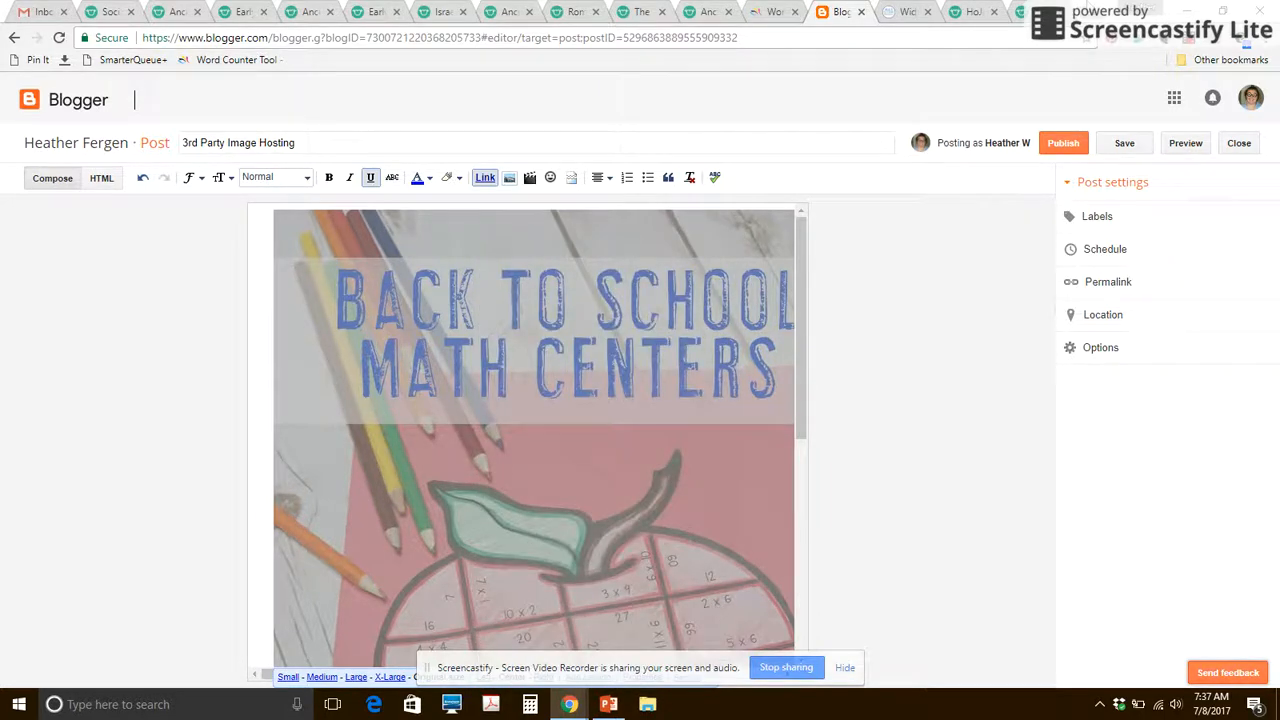
# Open the copied Fall-Apple-Puzzles.jpg image address in a separate browser tab and select its full web address
pyautogui.hotkey('ctrl', 't')
pyautogui.hotkey('ctrl', 'v')
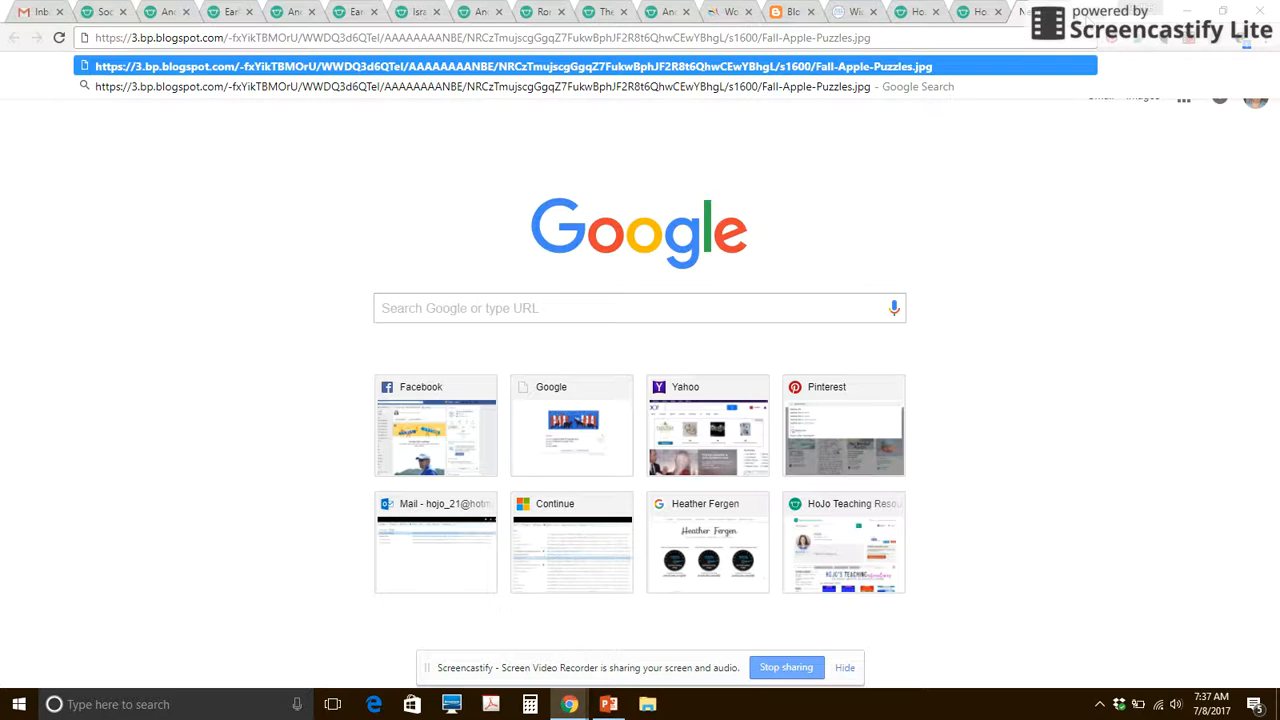
pyautogui.press('Return')
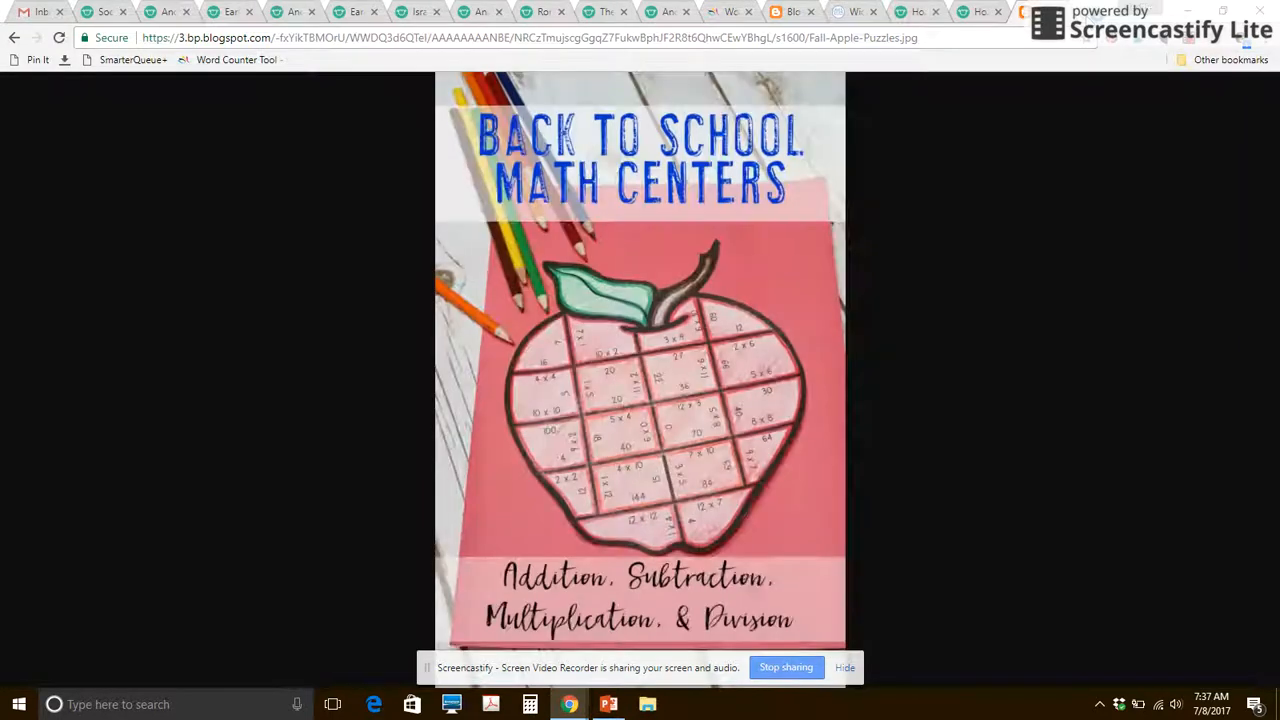
pyautogui.click(902, 40)
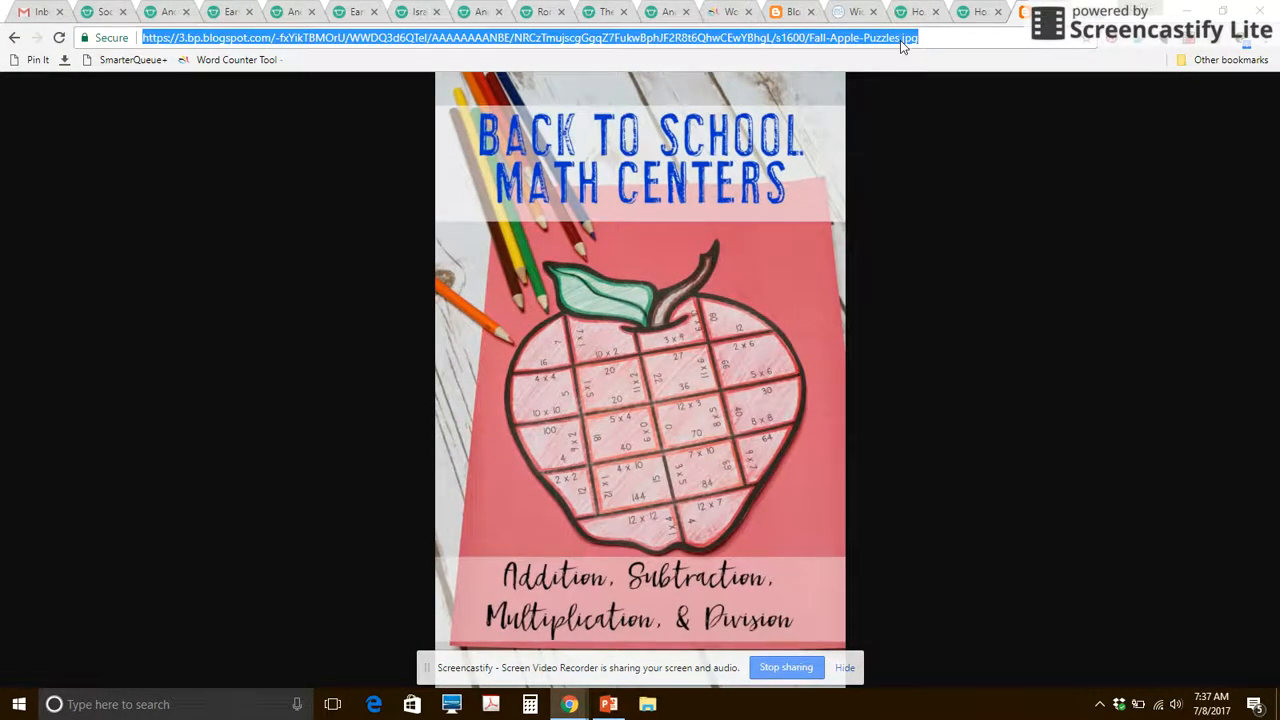
# Replace the spring flower image address in the Featured Resources code with the copied Fall-Apple-Puzzles.jpg address and save the widget
pyautogui.click(855, 12)
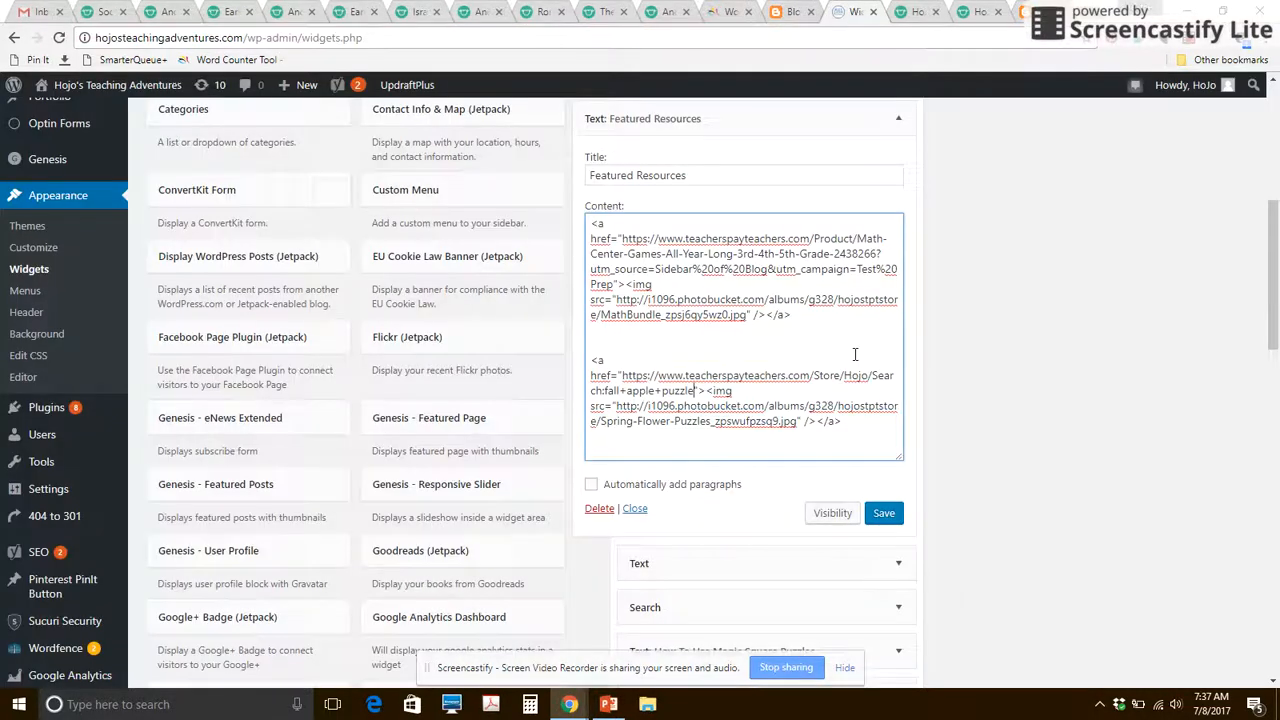
pyautogui.moveTo(616, 407); pyautogui.dragTo(797, 421)
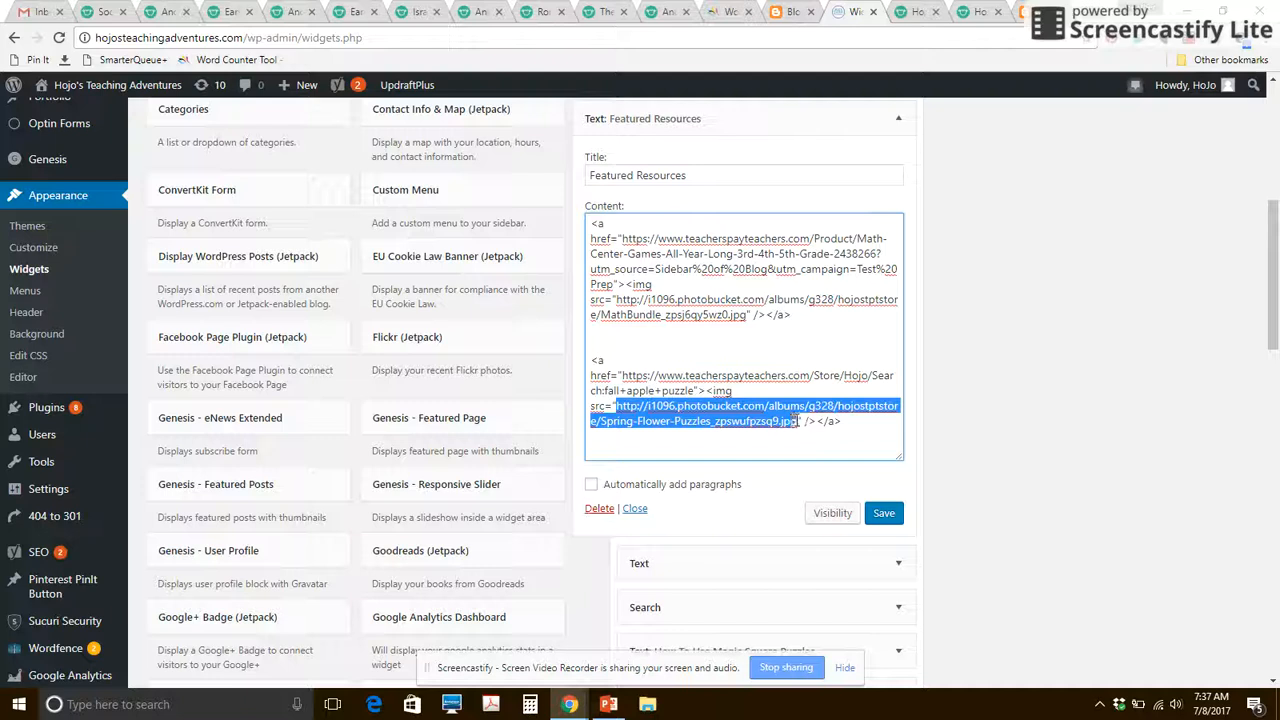
pyautogui.hotkey('ctrl', 'v')
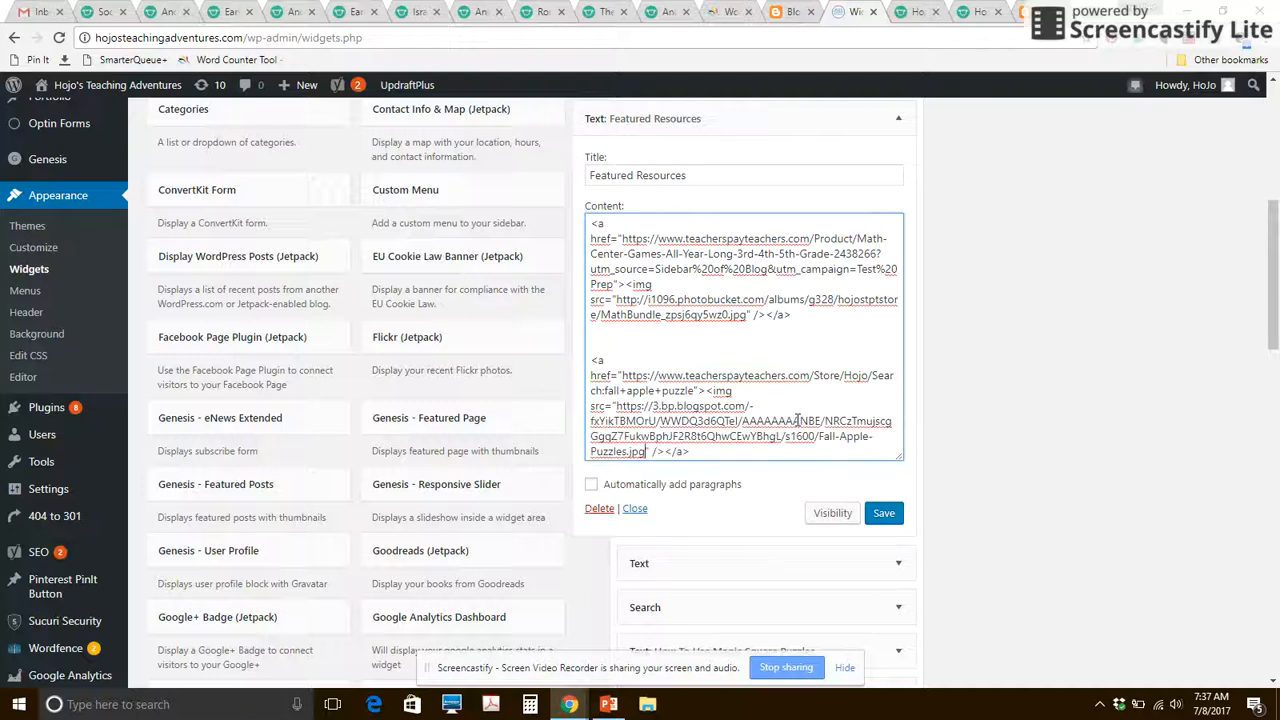
pyautogui.click(883, 515)
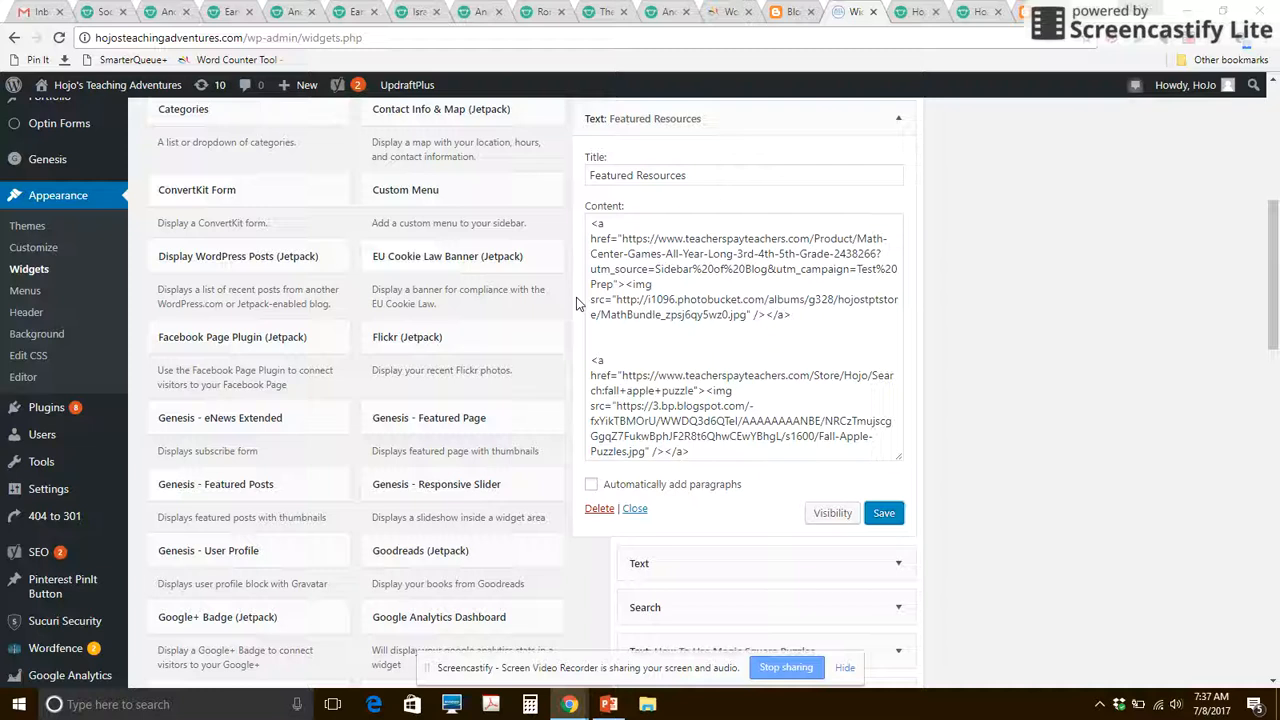
# Visit the Hojo's Teaching Adventures site, find the Back to School Math Centers sidebar ad, and follow its link to check the store page
pyautogui.moveTo(134, 84)
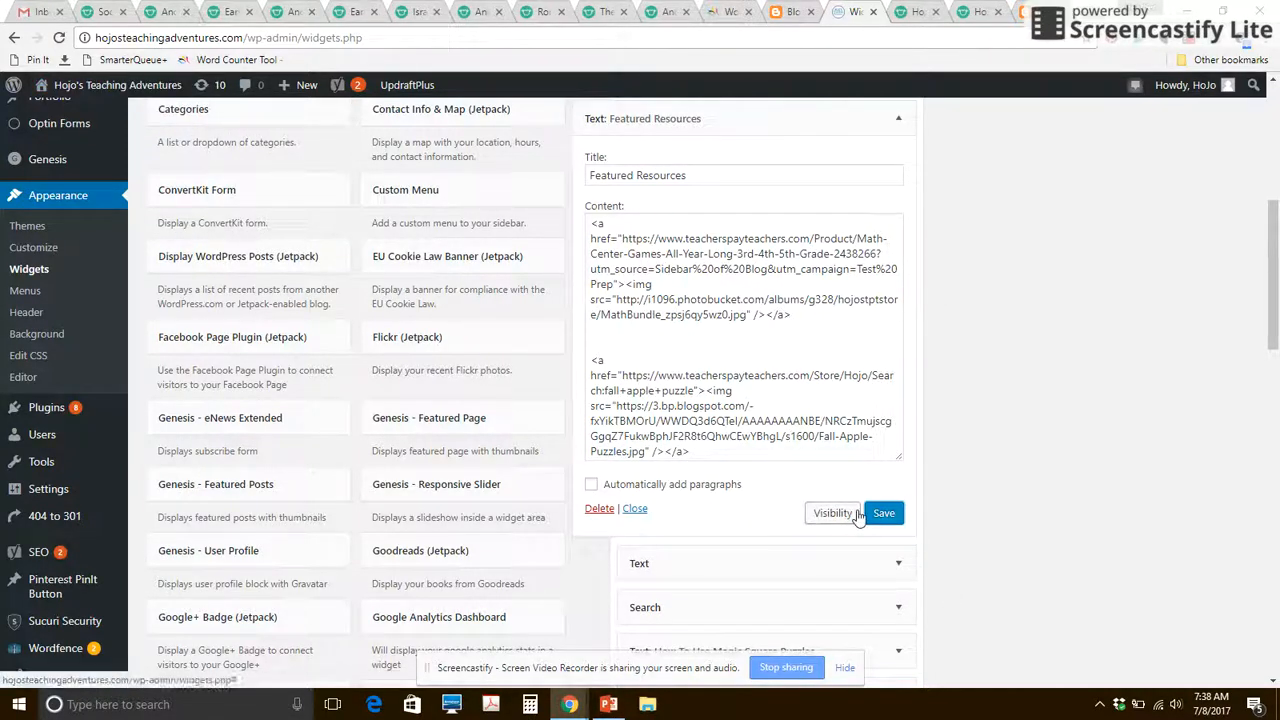
pyautogui.click(145, 85)
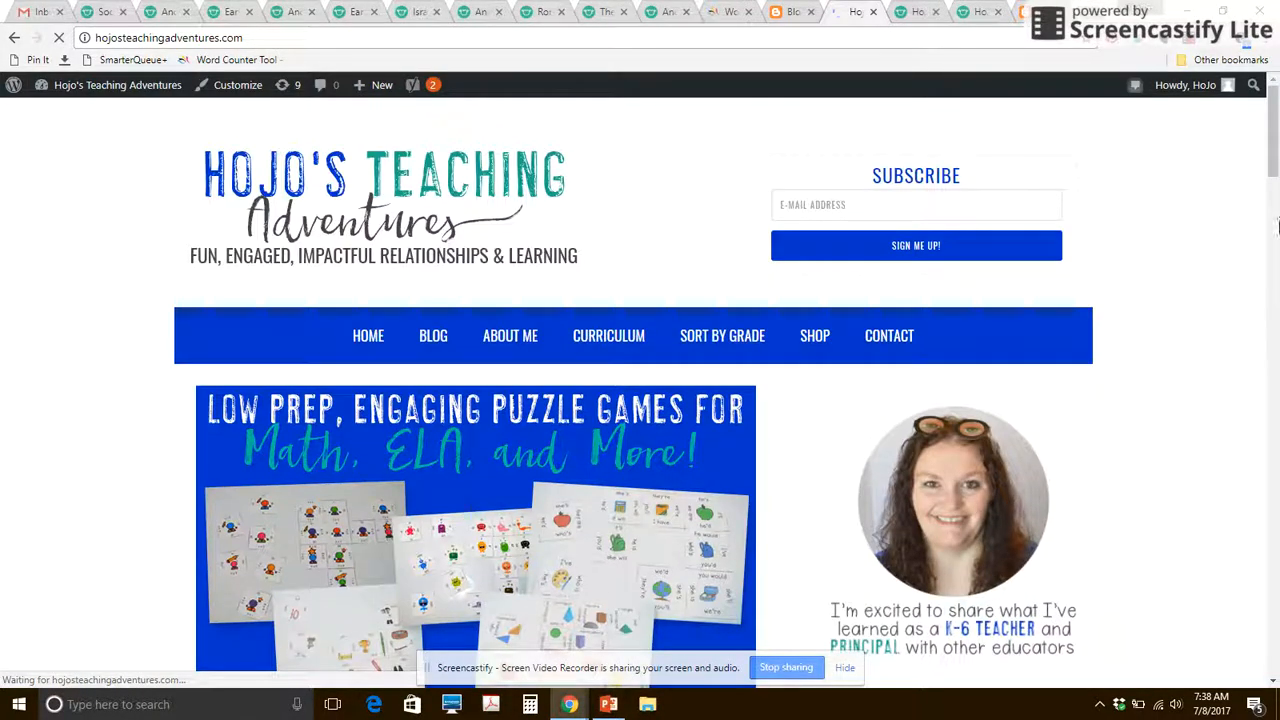
pyautogui.moveTo(1275, 155); pyautogui.dragTo(1273, 340)
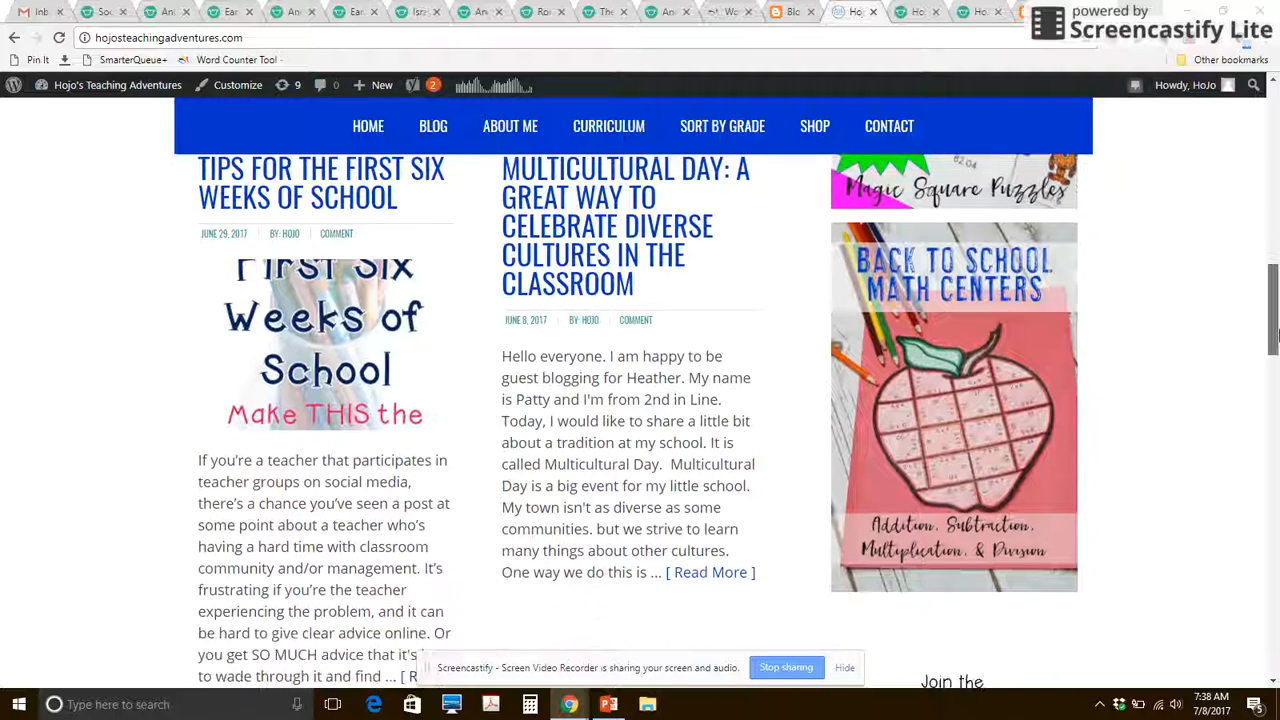
pyautogui.click(983, 376)
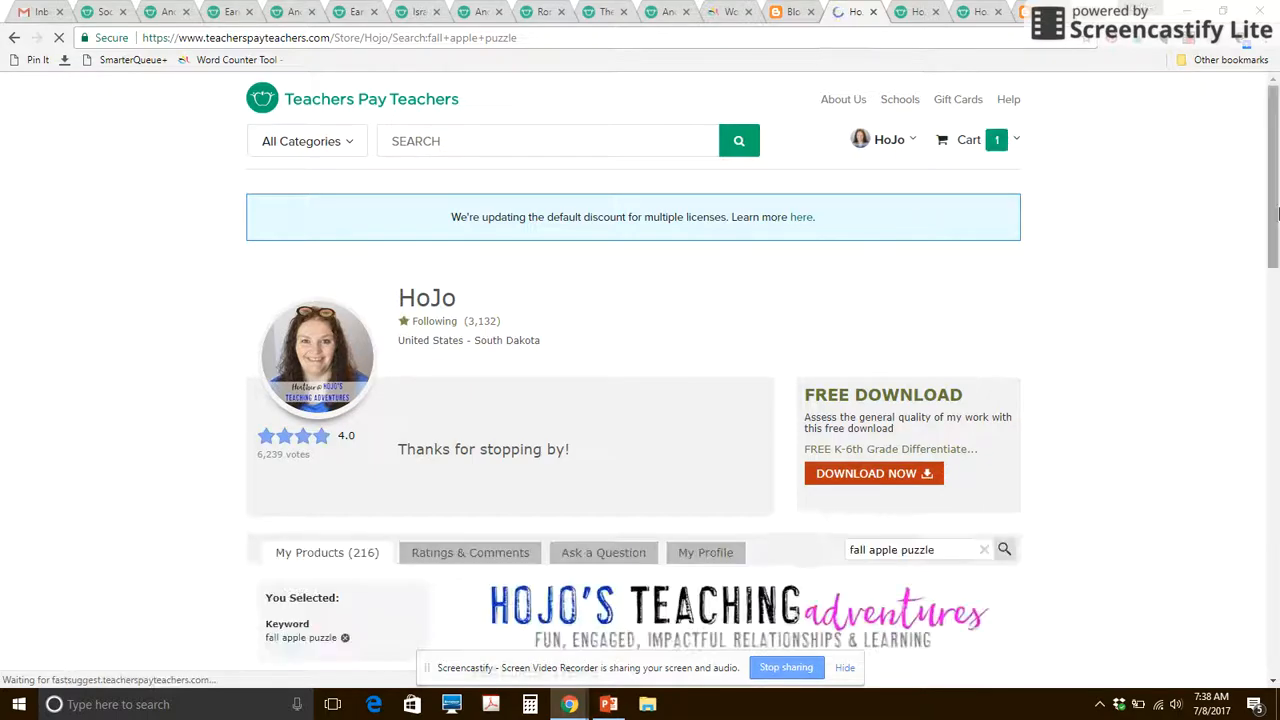
pyautogui.moveTo(1277, 213); pyautogui.dragTo(1231, 171)
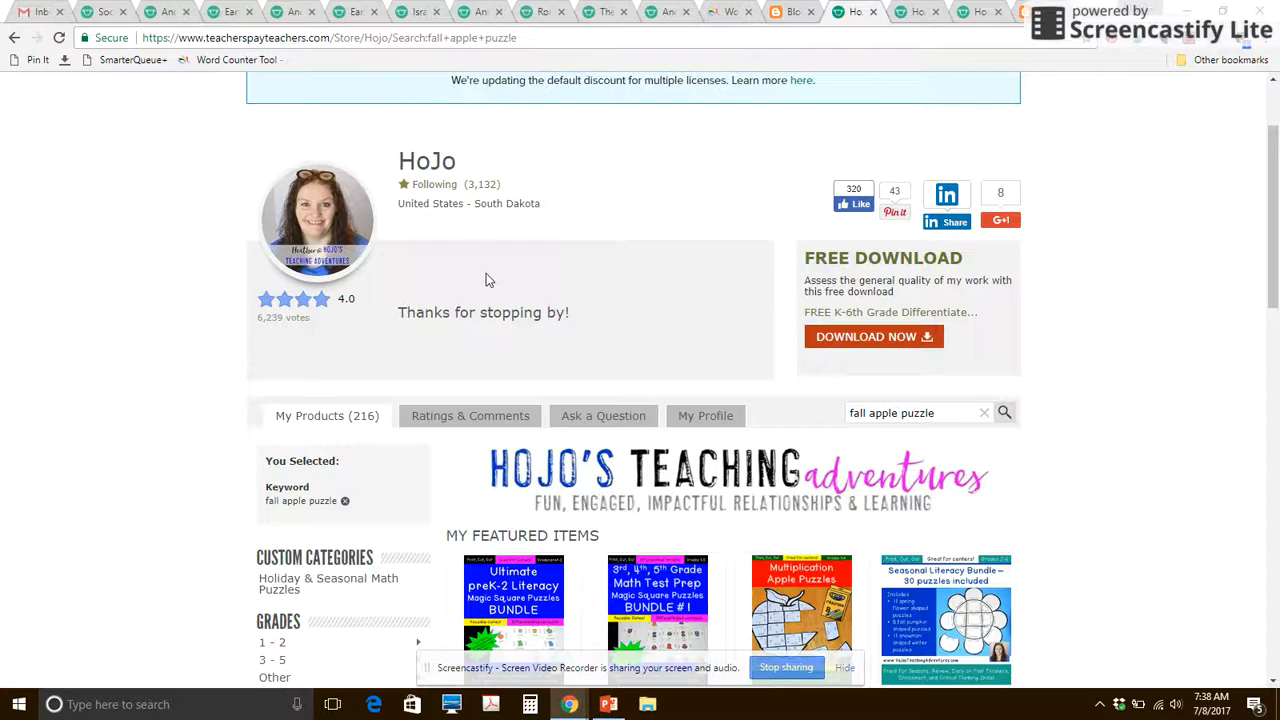
# Save the "3rd Party Image Hosting" draft post in Blogger and close its editor
pyautogui.click(790, 12)
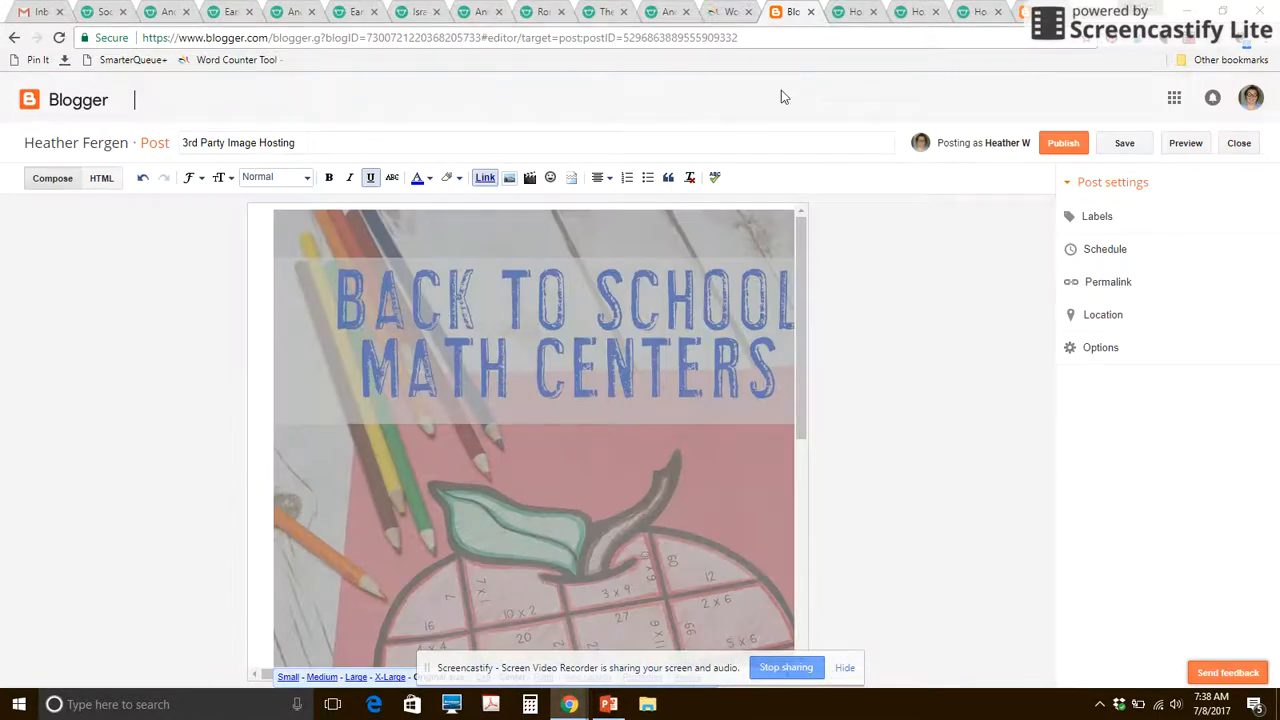
pyautogui.click(1124, 146)
pyautogui.click(1238, 150)
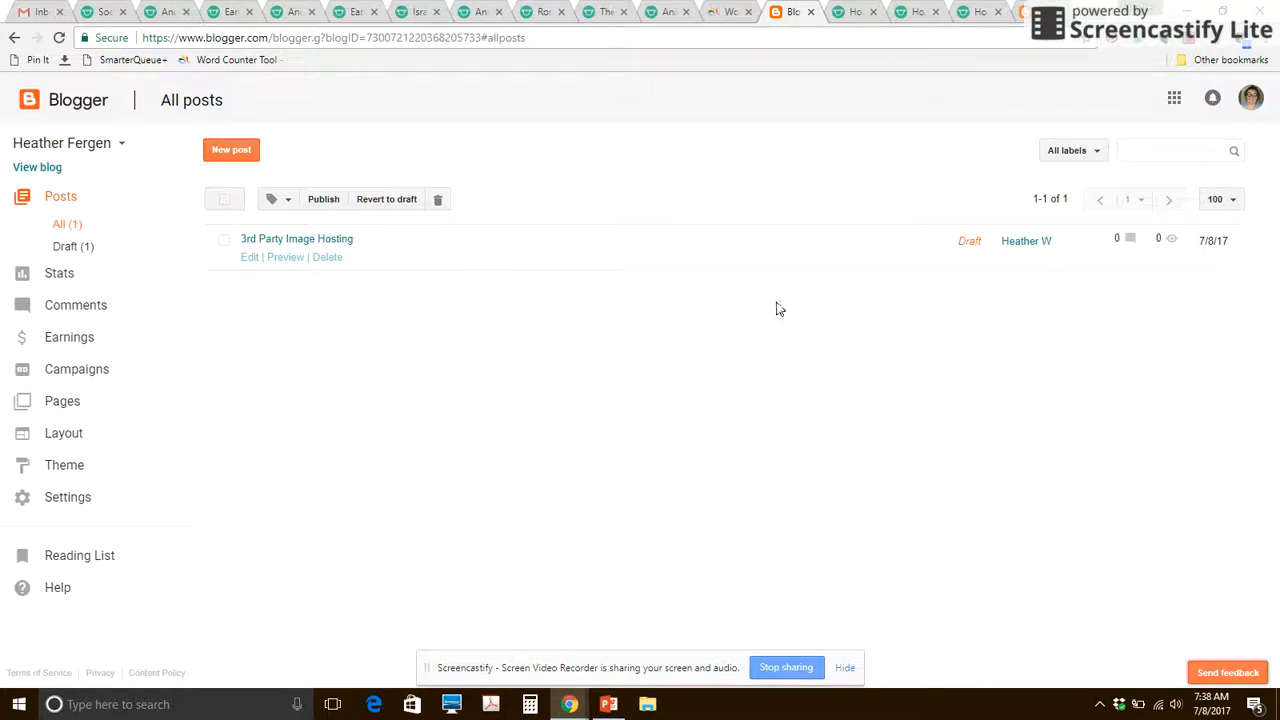
pyautogui.hotkey('ctrl', '-')
pyautogui.hotkey('ctrl', '-')
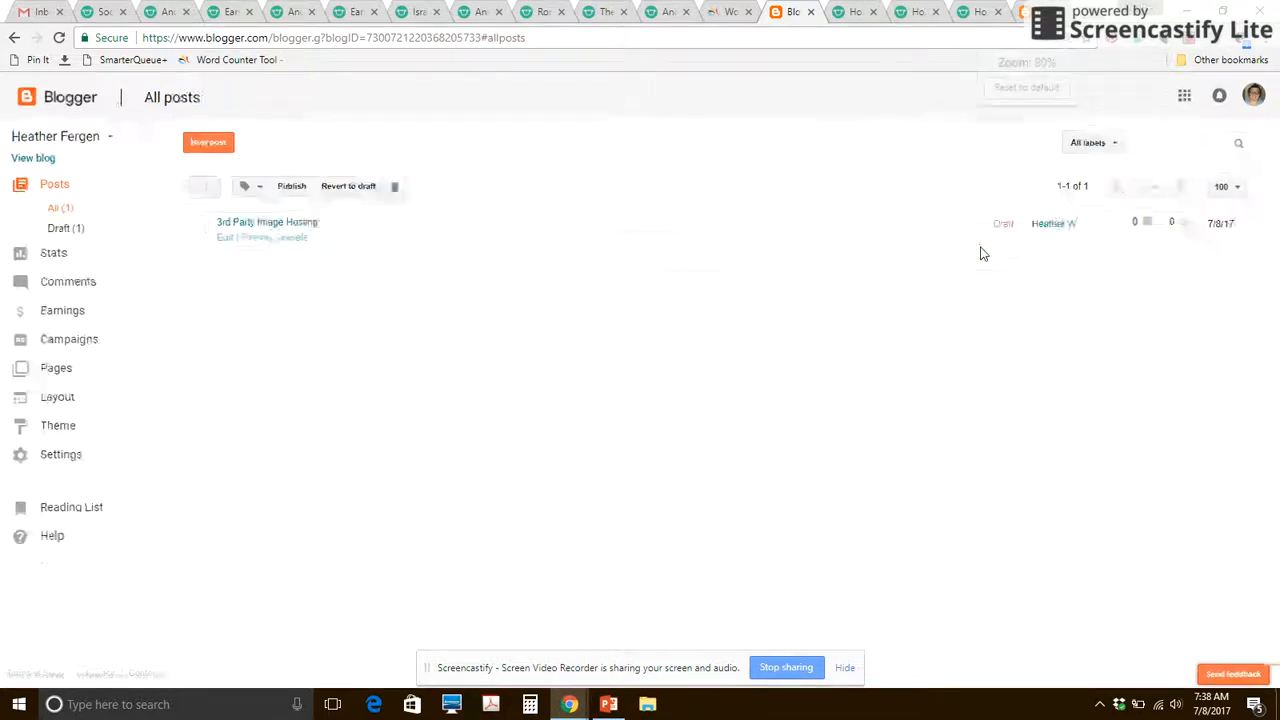
pyautogui.click(1055, 88)
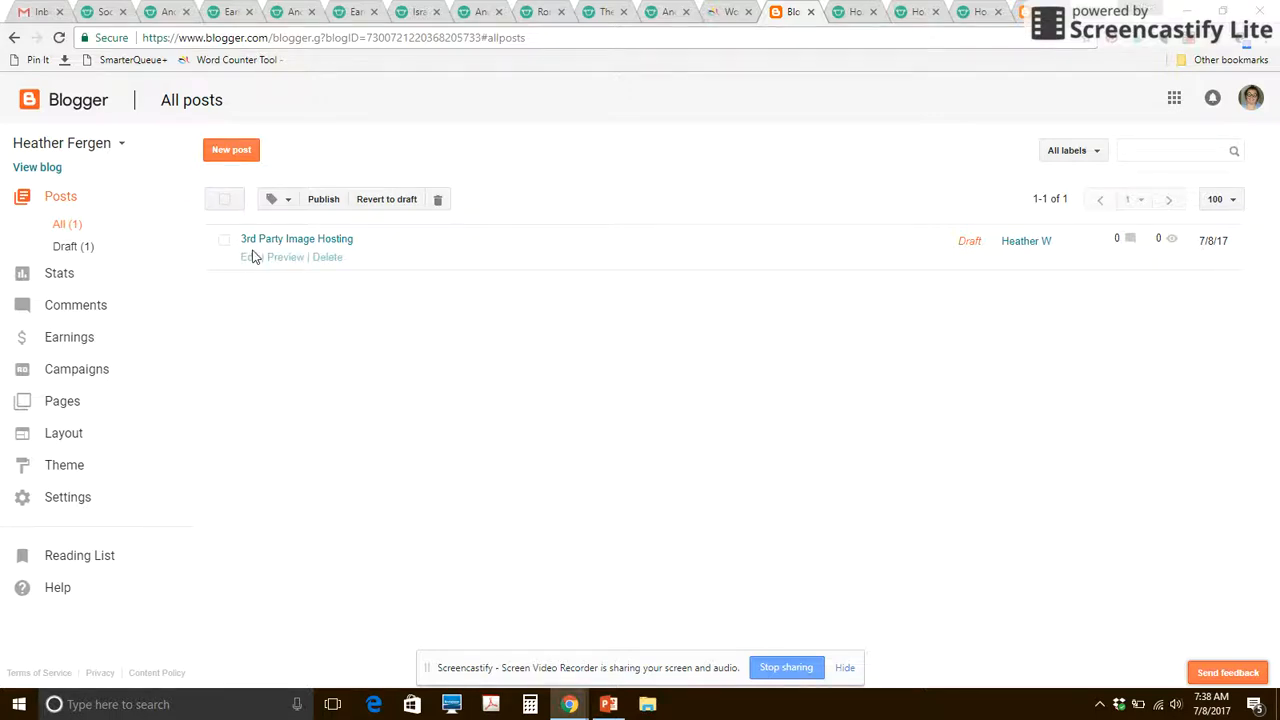
# Reopen the "3rd Party Image Hosting" draft for editing and select the Back to School Math Centers picture near its lower edge
pyautogui.click(247, 256)
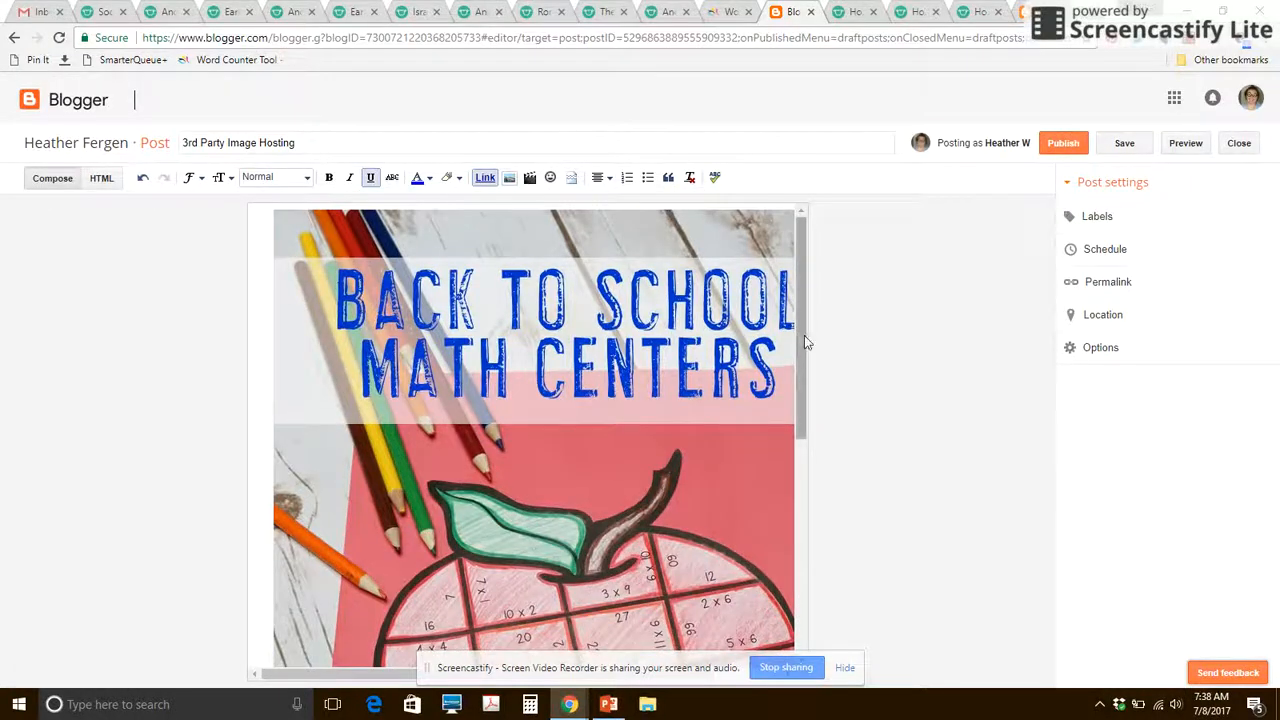
pyautogui.moveTo(806, 343); pyautogui.dragTo(826, 594)
pyautogui.click(766, 615)
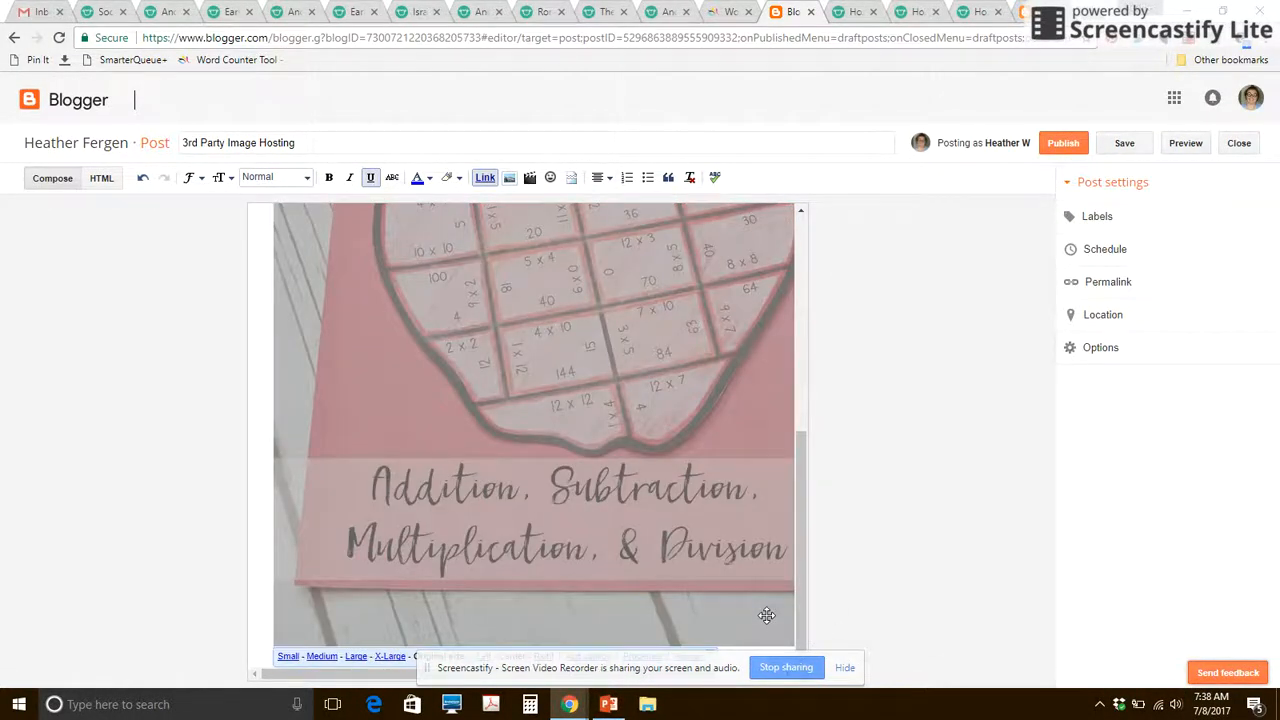